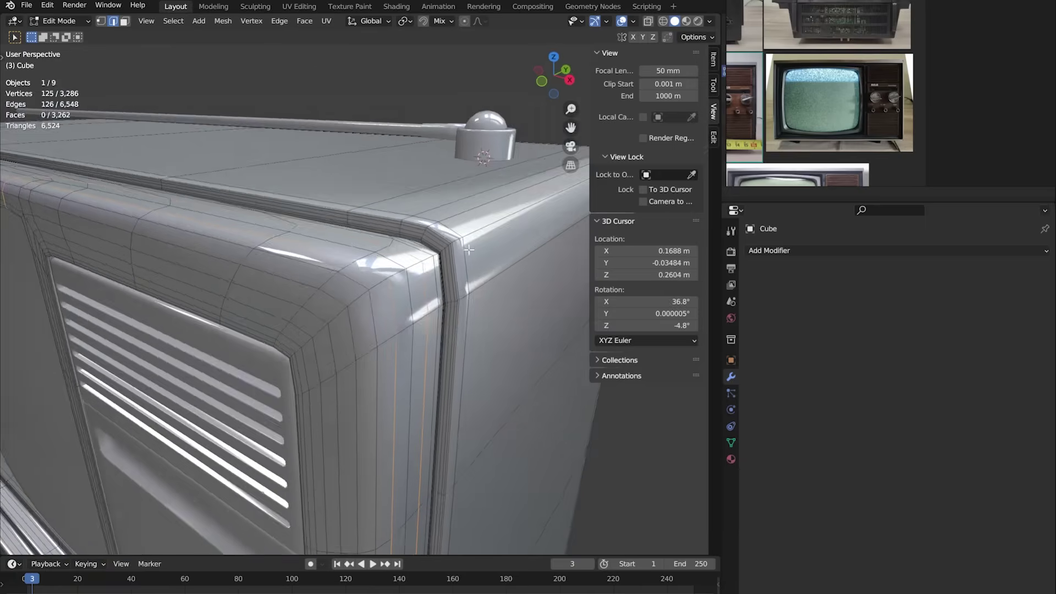
# Dissolve the selected surplus edge loops at the casing corner with Ctrl+X
pyautogui.scroll(4, 468, 249)
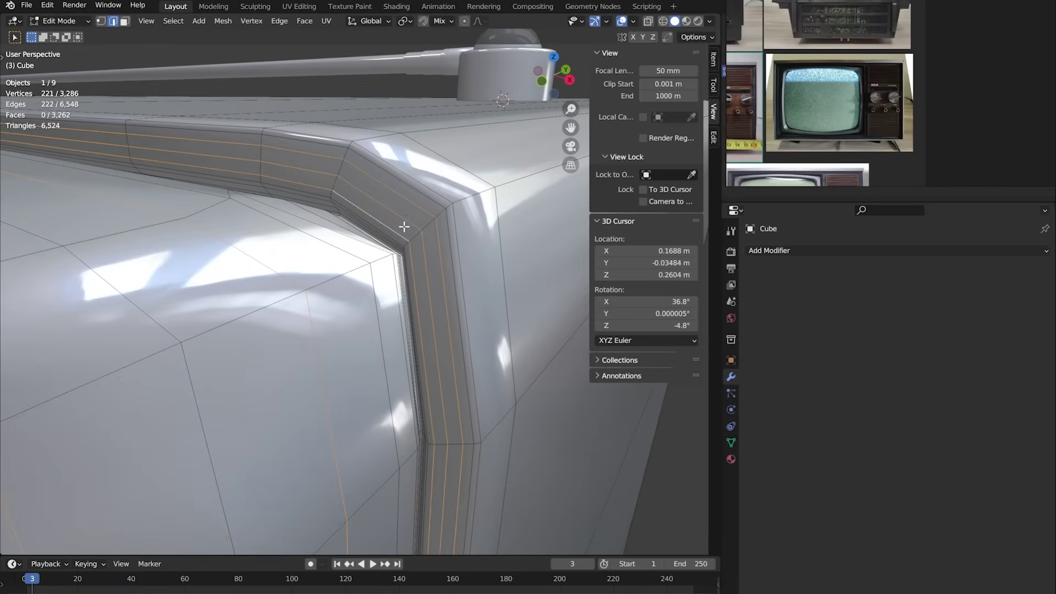
pyautogui.moveTo(404, 226); pyautogui.dragTo(374, 209, button='middle')
pyautogui.hotkey('ctrl', 'x')
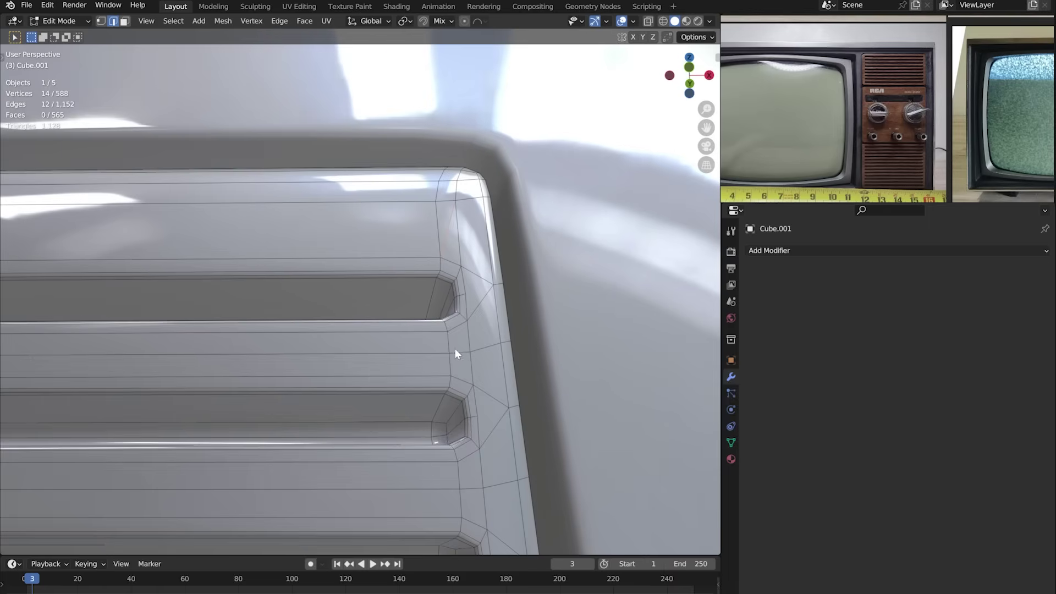
# Knife-cut a new edge between two vertices across the vent slat corner
pyautogui.keyDown('shift'); pyautogui.click(438, 324); pyautogui.keyUp('shift')
pyautogui.keyDown('shift'); pyautogui.click(461, 339); pyautogui.keyUp('shift')
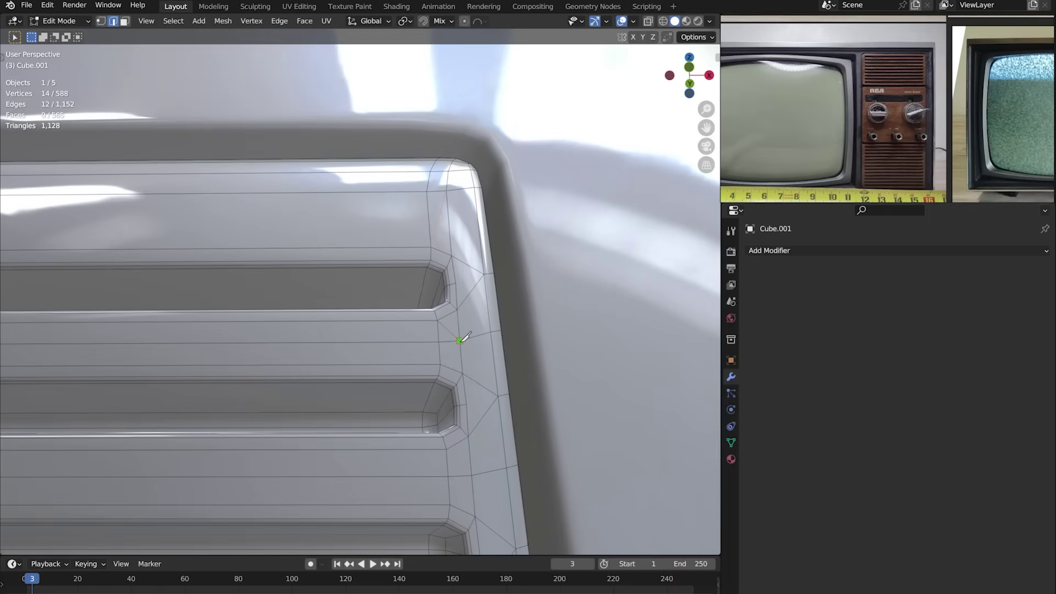
pyautogui.press('Return')
# Move in close to the mesh corner and start another knife cut
pyautogui.keyDown('shift'); pyautogui.moveTo(468, 405); pyautogui.dragTo(429, 303, button='middle'); pyautogui.keyUp('shift')
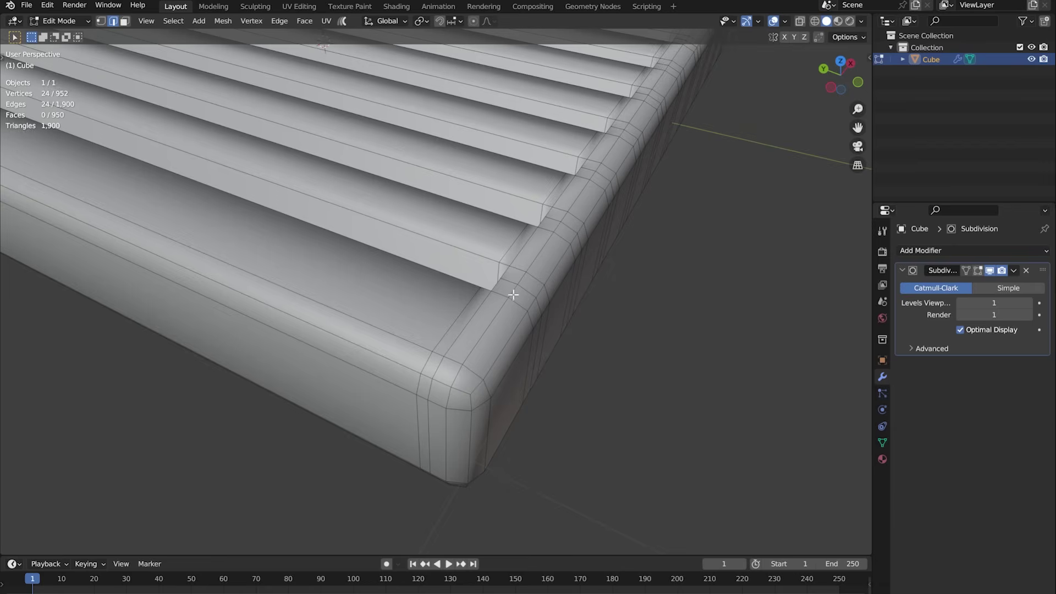
pyautogui.moveTo(514, 278); pyautogui.dragTo(511, 340, button='middle')
pyautogui.scroll(3, 511, 340)
pyautogui.press('k')
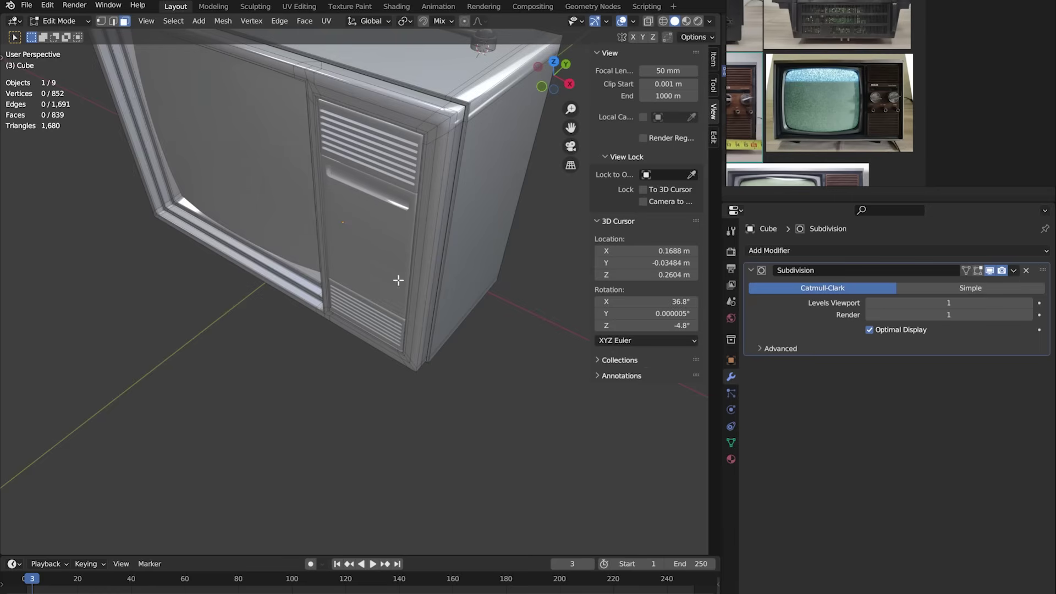
# Apply the Subdivision modifier to the TV casing and return to Edit Mode
pyautogui.scroll(-3, 418, 225)
pyautogui.scroll(5, 418, 226)
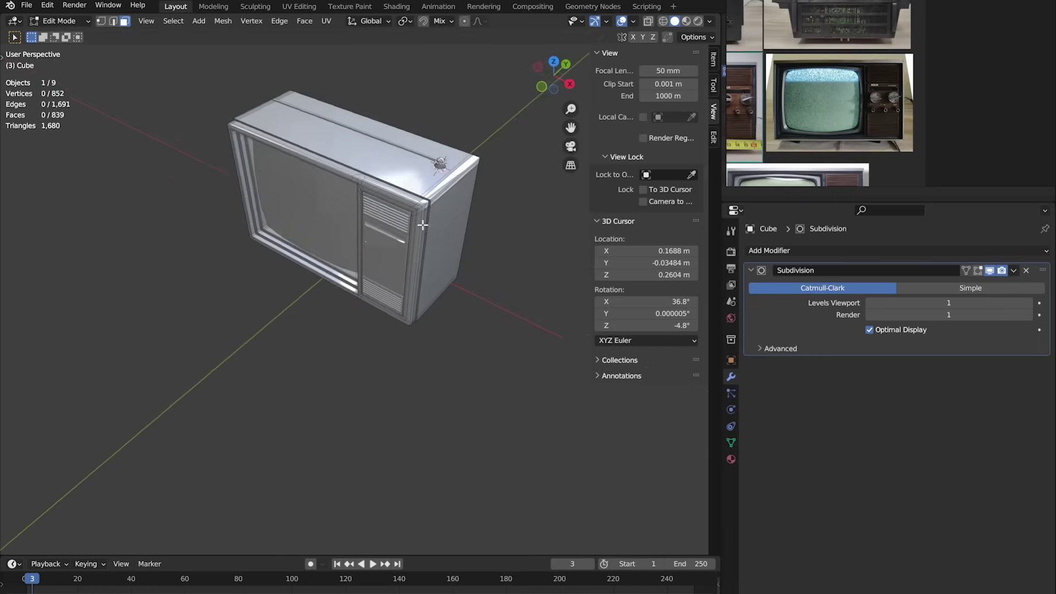
pyautogui.press('Tab')
pyautogui.scroll(1, 424, 245)
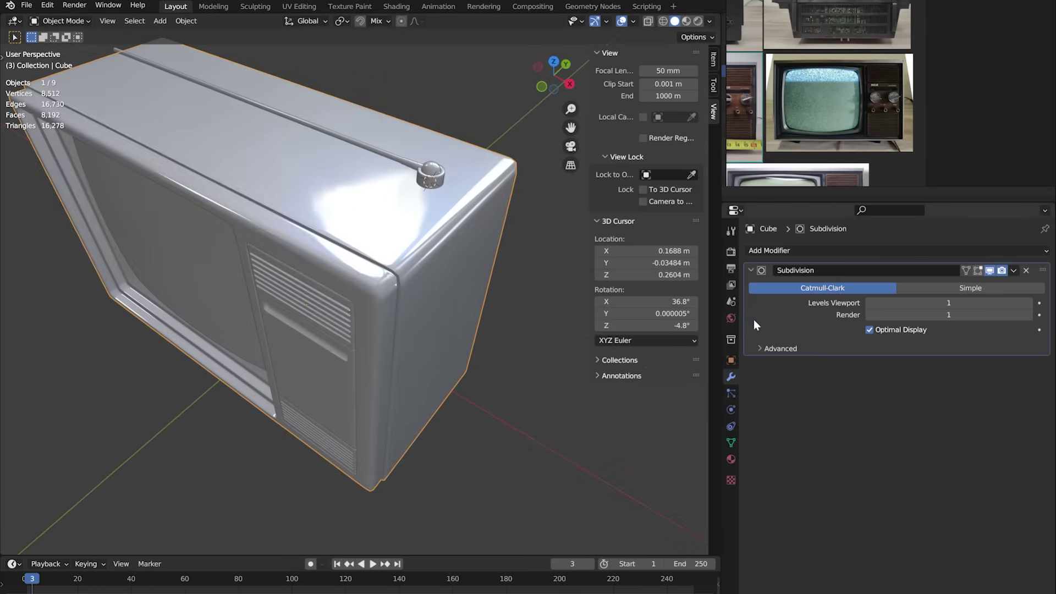
pyautogui.hotkey('ctrl', 'a')
pyautogui.press('Tab')
# Dissolve two extra edge loops along the TV's side
pyautogui.scroll(3, 413, 239)
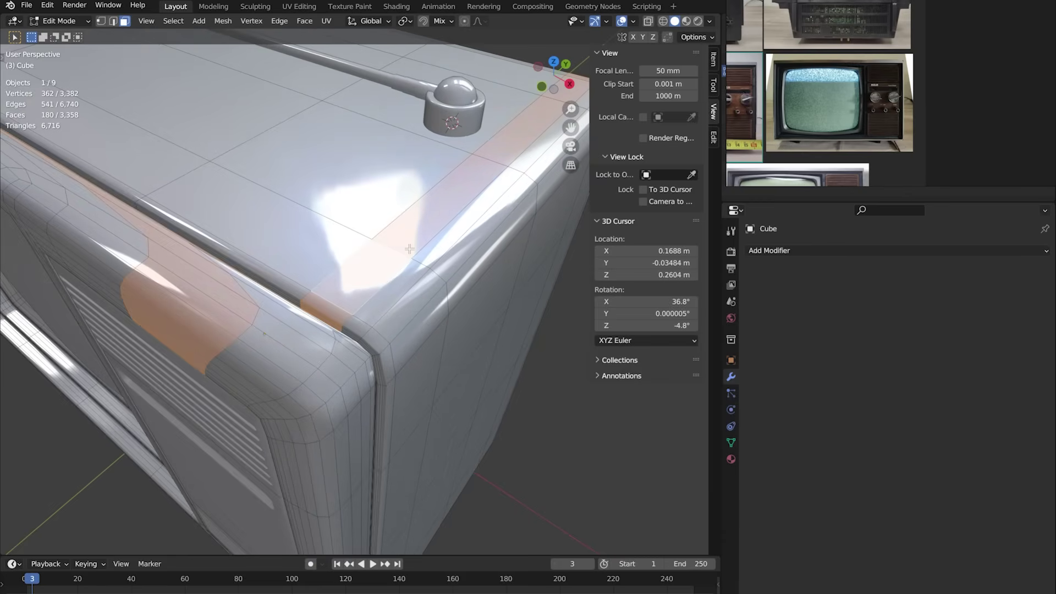
pyautogui.scroll(-4, 395, 251)
pyautogui.moveTo(395, 251); pyautogui.dragTo(385, 210, button='middle')
pyautogui.keyDown('alt'); pyautogui.click(495, 275); pyautogui.keyUp('alt')
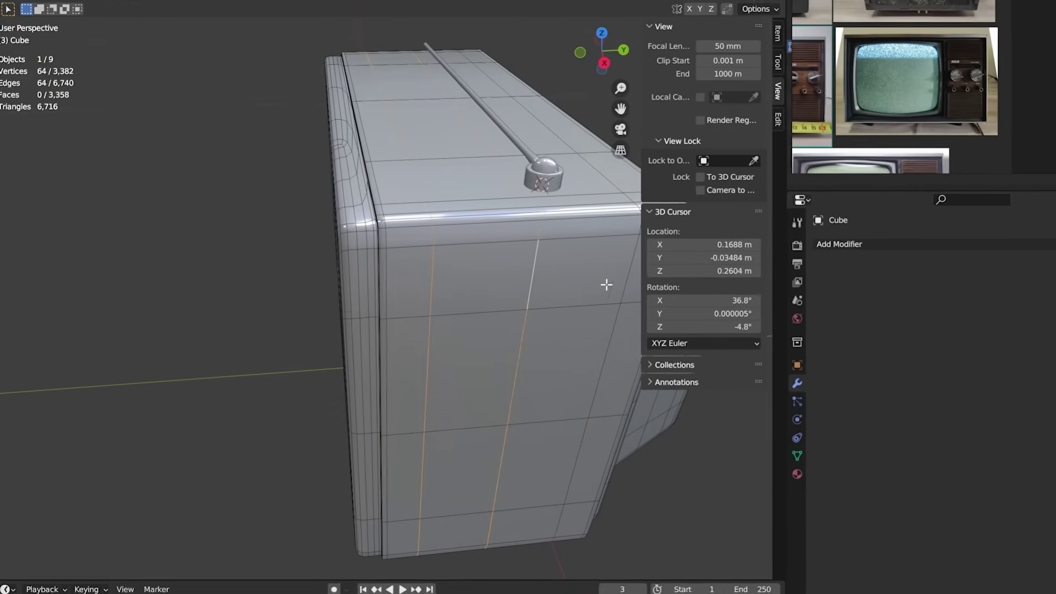
pyautogui.keyDown('alt'); pyautogui.click(606, 284); pyautogui.keyUp('alt')
pyautogui.scroll(3, 397, 119)
pyautogui.moveTo(398, 118); pyautogui.dragTo(354, 193, button='middle')
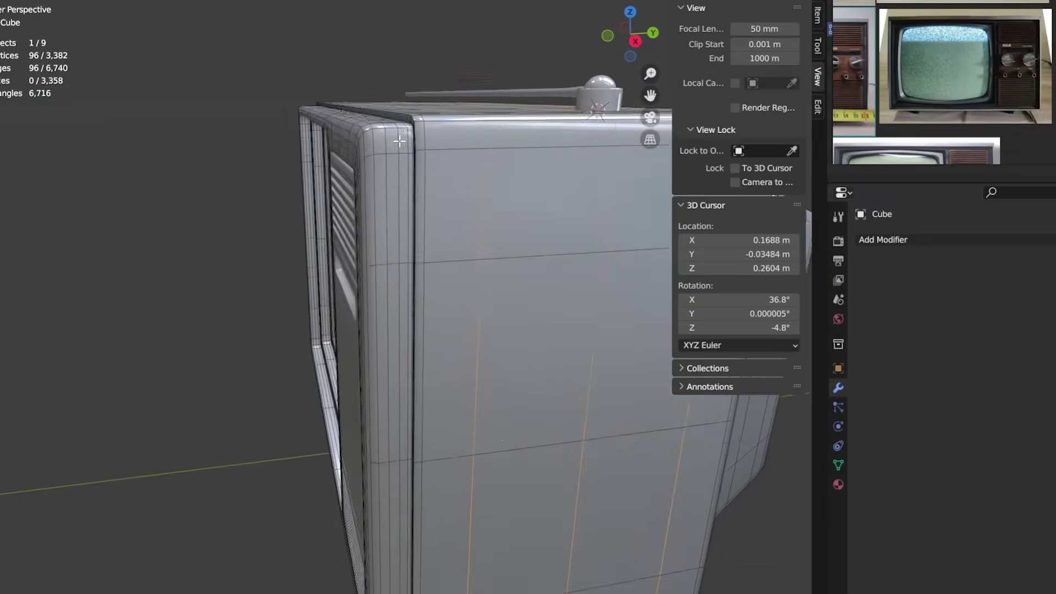
pyautogui.hotkey('ctrl', 'x')
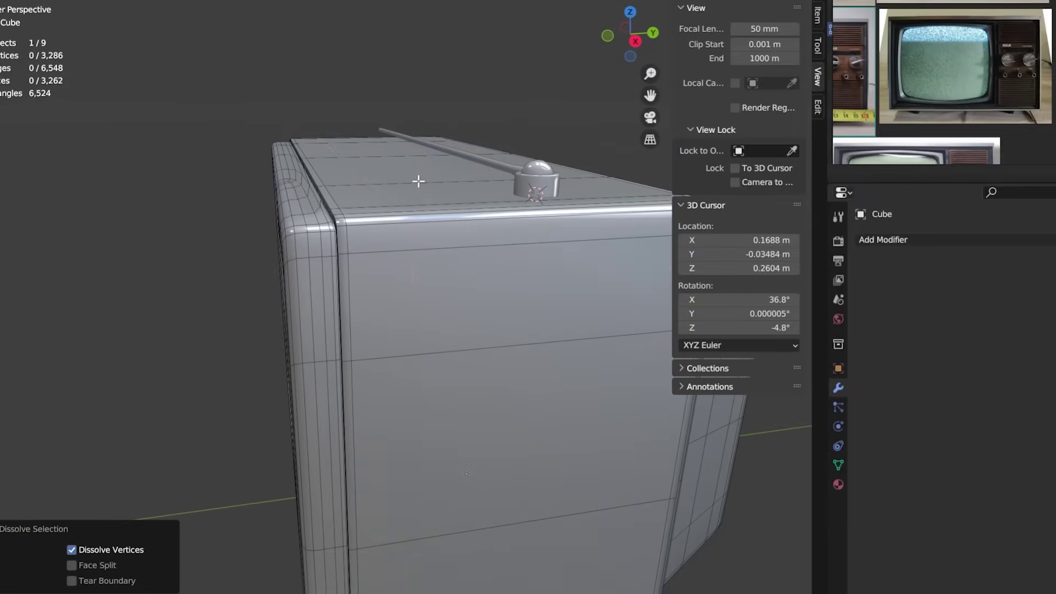
pyautogui.hotkey('ctrl', 'z')
pyautogui.hotkey('ctrl', 'shift', 'z')
pyautogui.hotkey('ctrl', 'z')
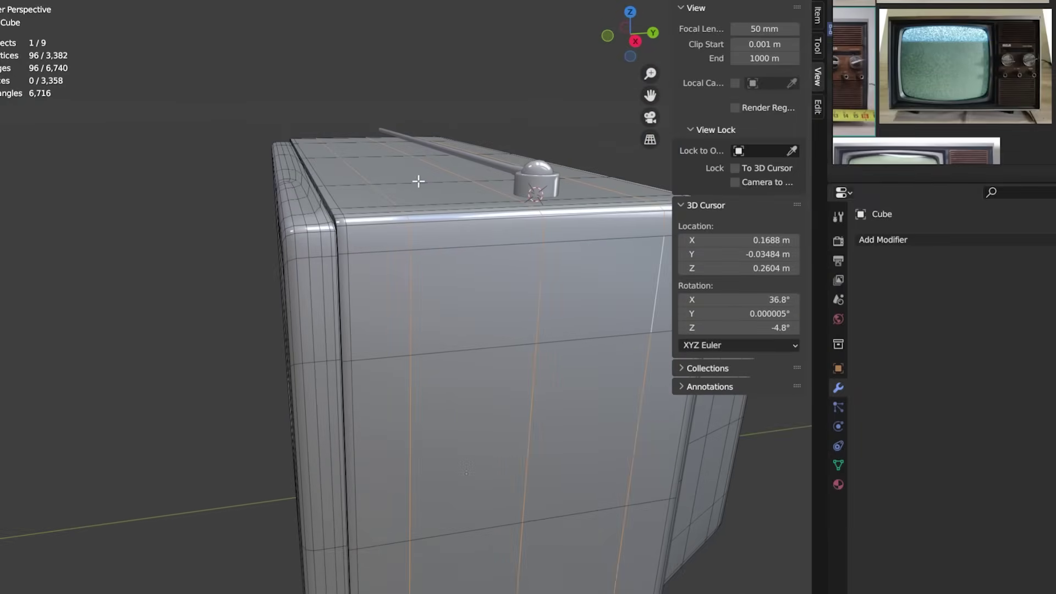
pyautogui.hotkey('ctrl', 'shift', 'z')
# Dissolve the extra edge loop around the TV's top corner
pyautogui.moveTo(391, 218); pyautogui.dragTo(514, 185, button='middle')
pyautogui.keyDown('alt'); pyautogui.click(375, 230); pyautogui.keyUp('alt')
pyautogui.hotkey('ctrl', 'x')
pyautogui.hotkey('ctrl', 'z')
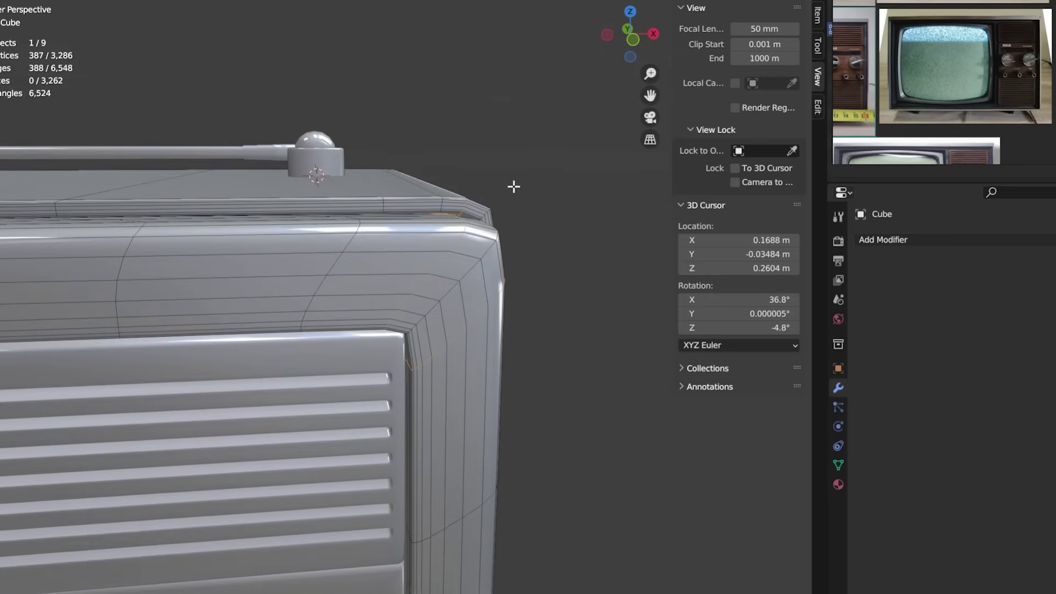
pyautogui.hotkey('ctrl', 'shift', 'z')
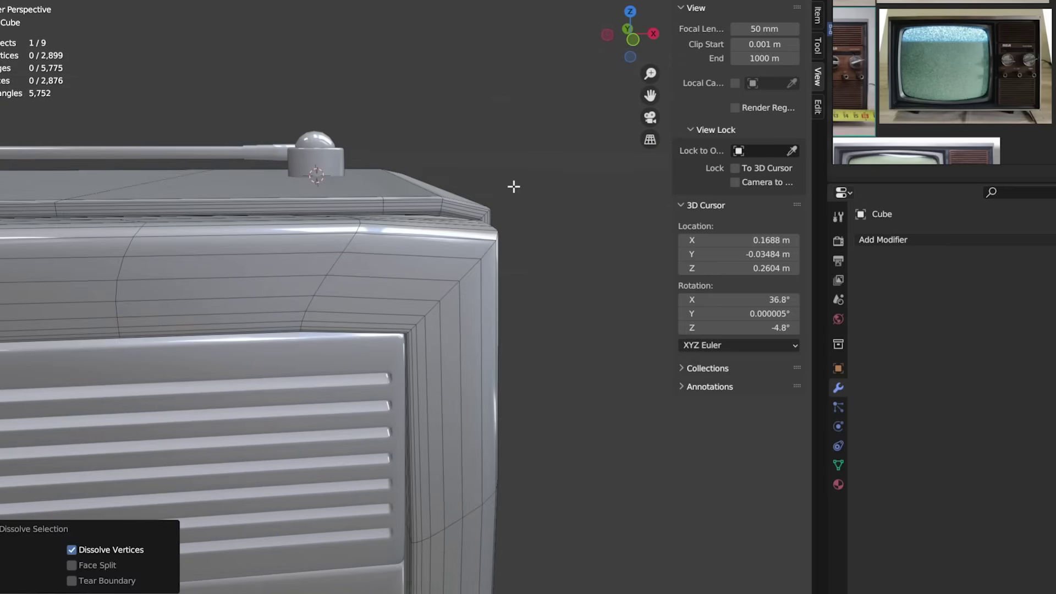
pyautogui.hotkey('ctrl', 'z')
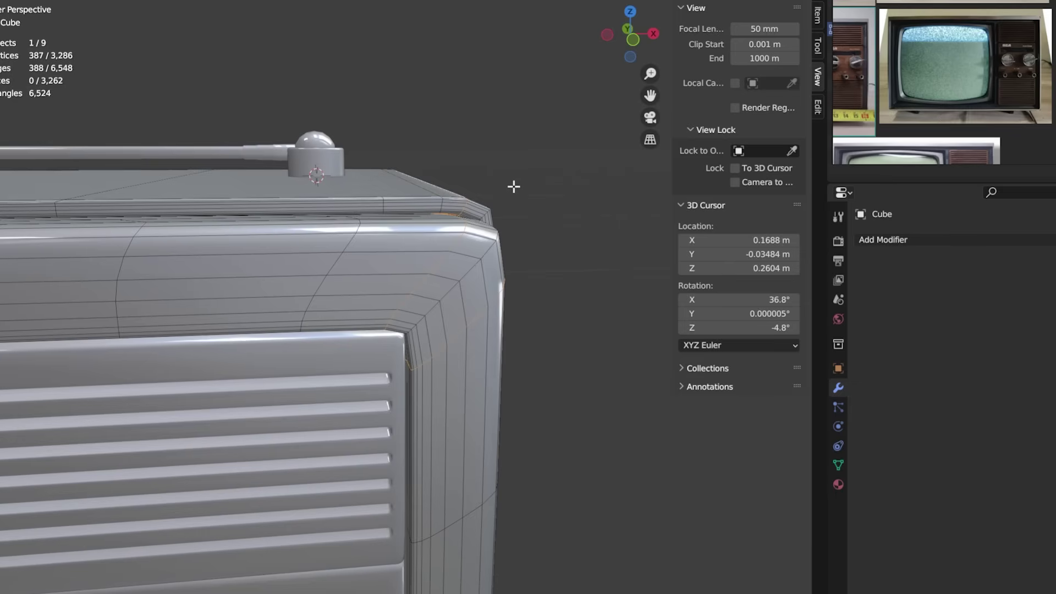
pyautogui.hotkey('ctrl', 'shift', 'z')
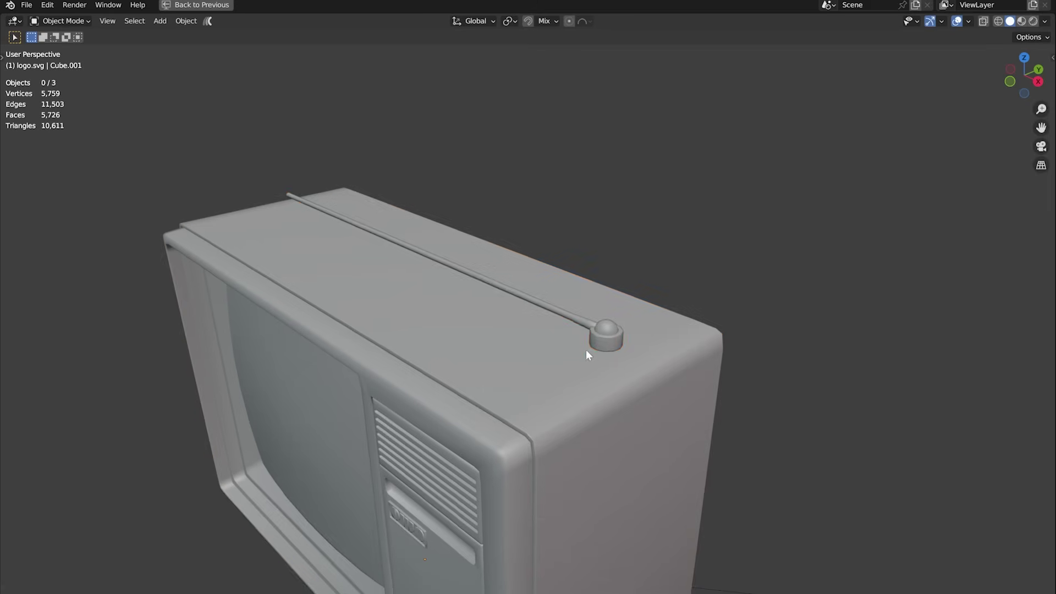
# Try a centred loop cut and an extruded octagonal socket on the TV top
pyautogui.moveTo(588, 354); pyautogui.dragTo(609, 336, button='middle')
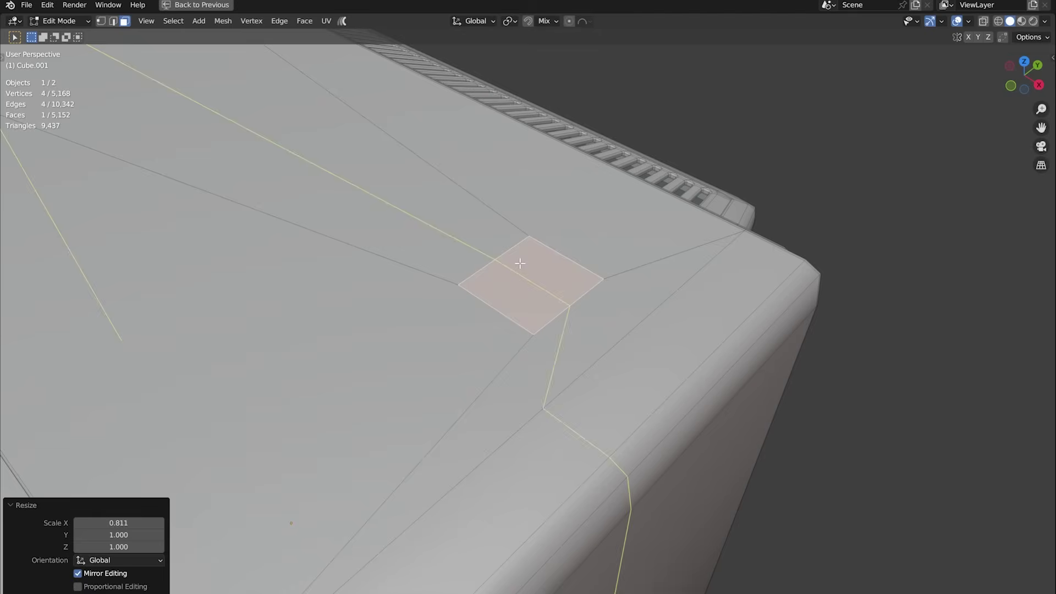
pyautogui.hotkey('ctrl', 'r')
pyautogui.click(519, 264)
pyautogui.rightClick(519, 264)
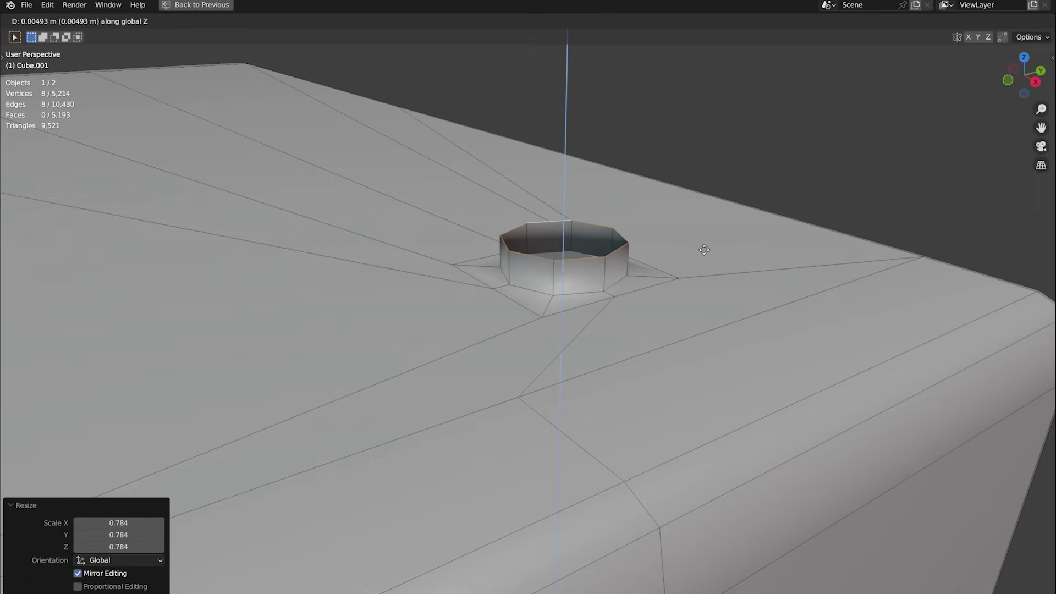
pyautogui.click(704, 250)
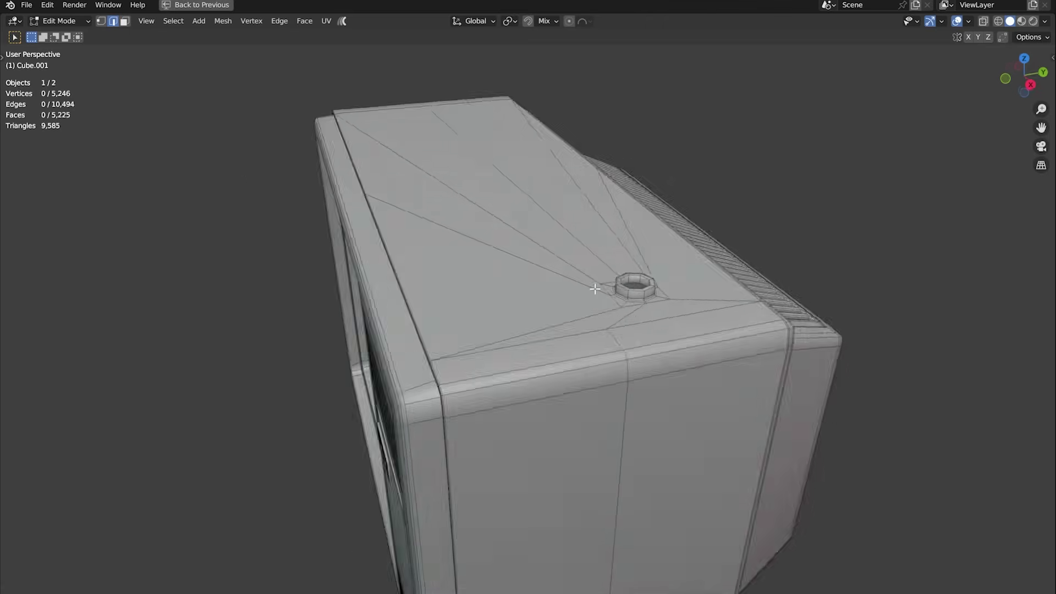
pyautogui.moveTo(594, 287); pyautogui.dragTo(624, 318, button='middle')
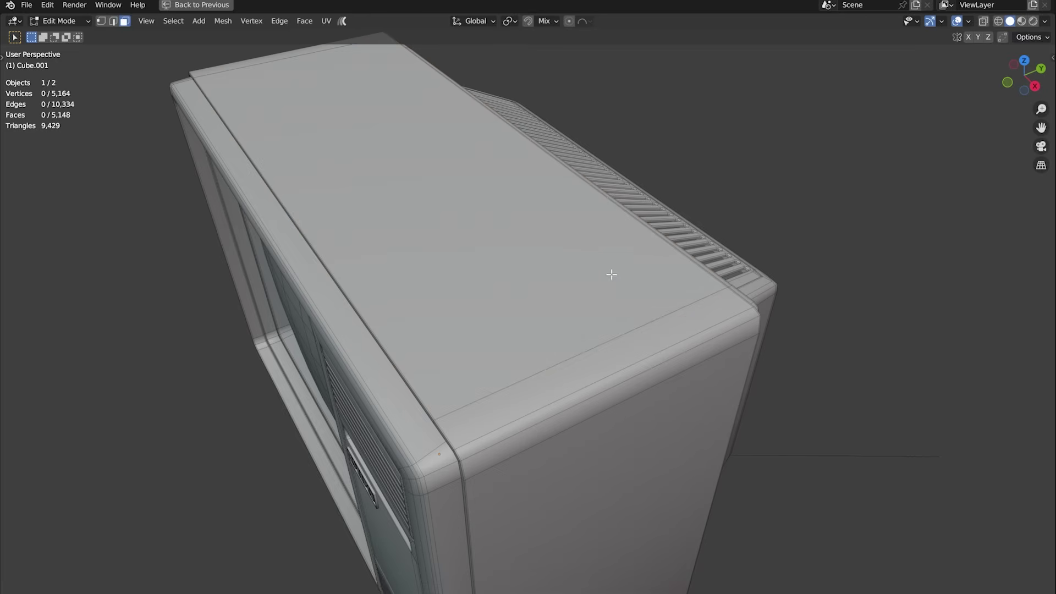
pyautogui.moveTo(611, 275)
pyautogui.mouseDown(button='middle')
pyautogui.moveTo(590, 274)
pyautogui.moveTo(603, 266)
pyautogui.moveTo(634, 290)
pyautogui.moveTo(584, 295)
pyautogui.moveTo(603, 290)
pyautogui.mouseUp(button='middle')
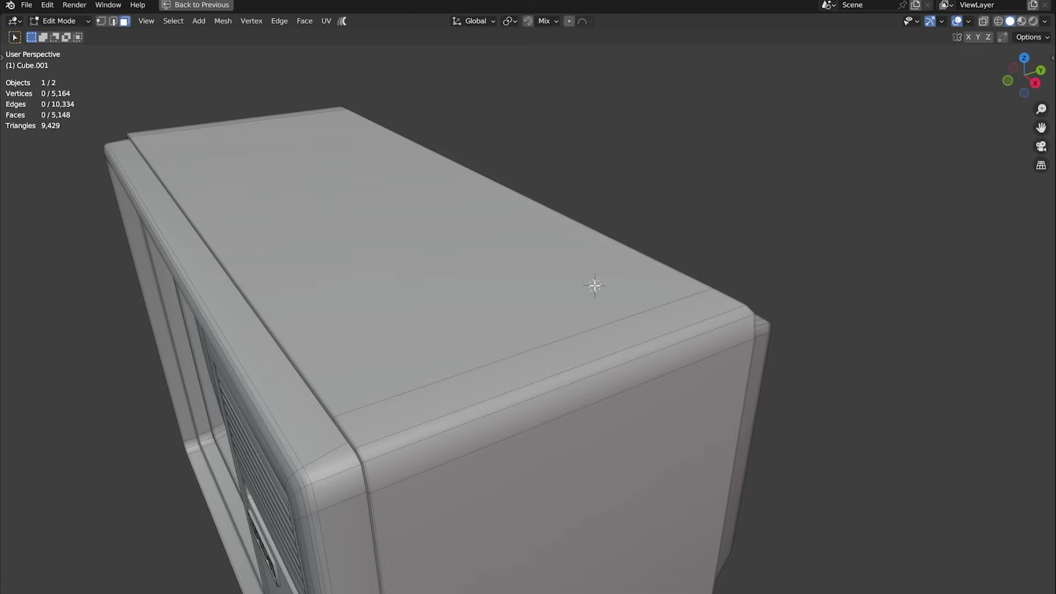
# Extrude and scale down a new ring, then delete the cylinder's bottom cap face
pyautogui.hotkey('ctrl', 'shift', 'z')
pyautogui.press('s')
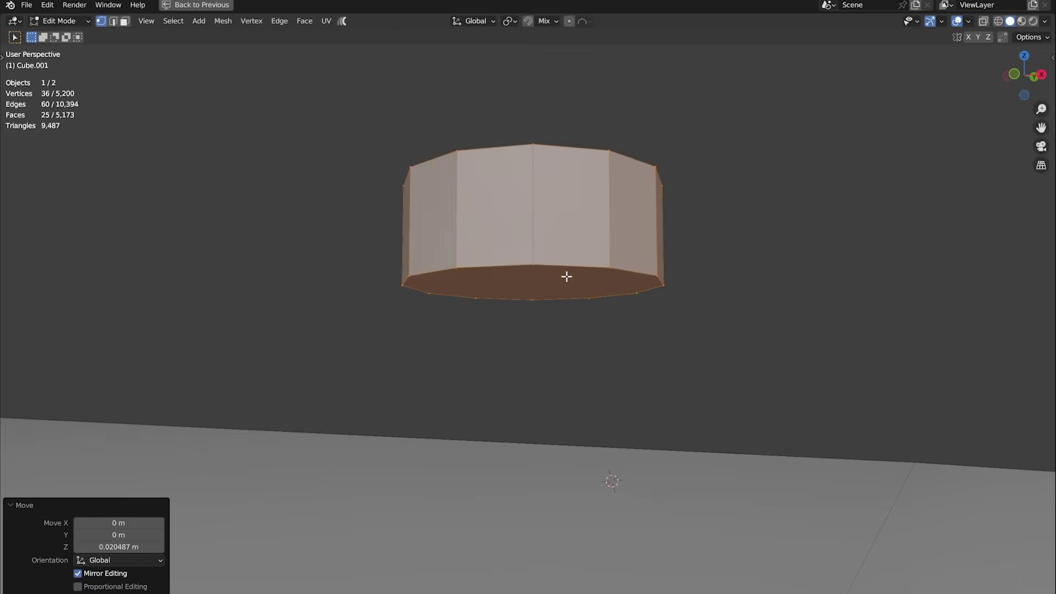
pyautogui.press('3')
pyautogui.click(566, 277)
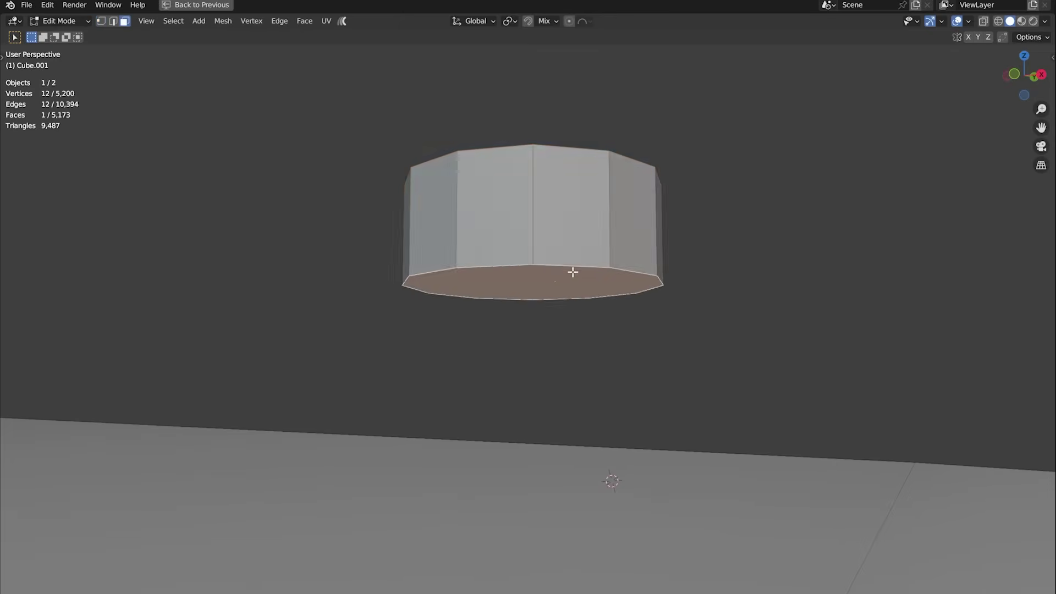
pyautogui.moveTo(572, 272); pyautogui.dragTo(606, 230, button='middle')
pyautogui.press('Delete')
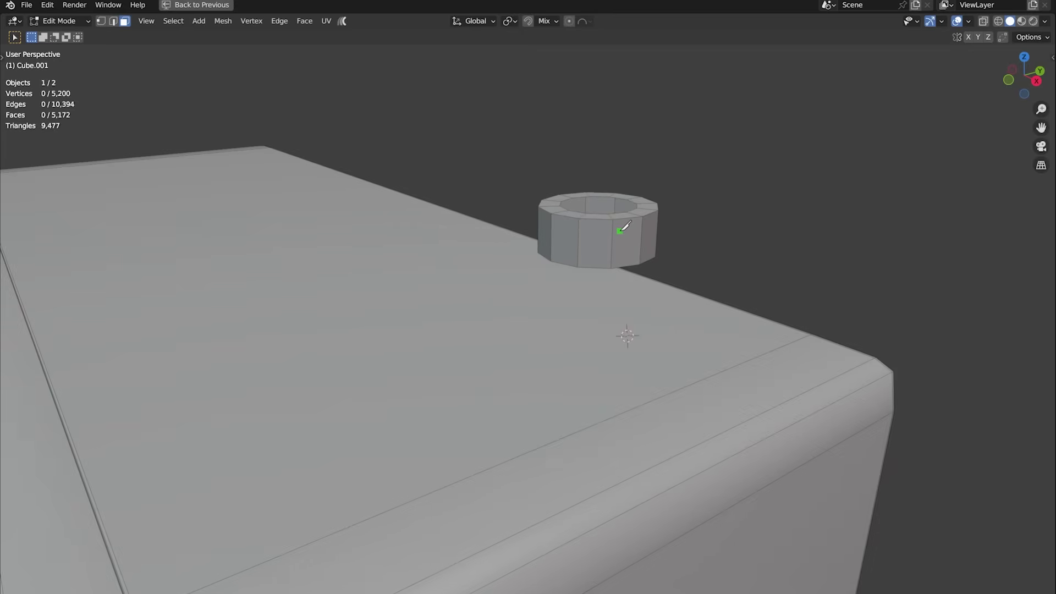
# Select the whole cylinder piece and drop it onto the TV top
pyautogui.press('l')
pyautogui.click(622, 324)
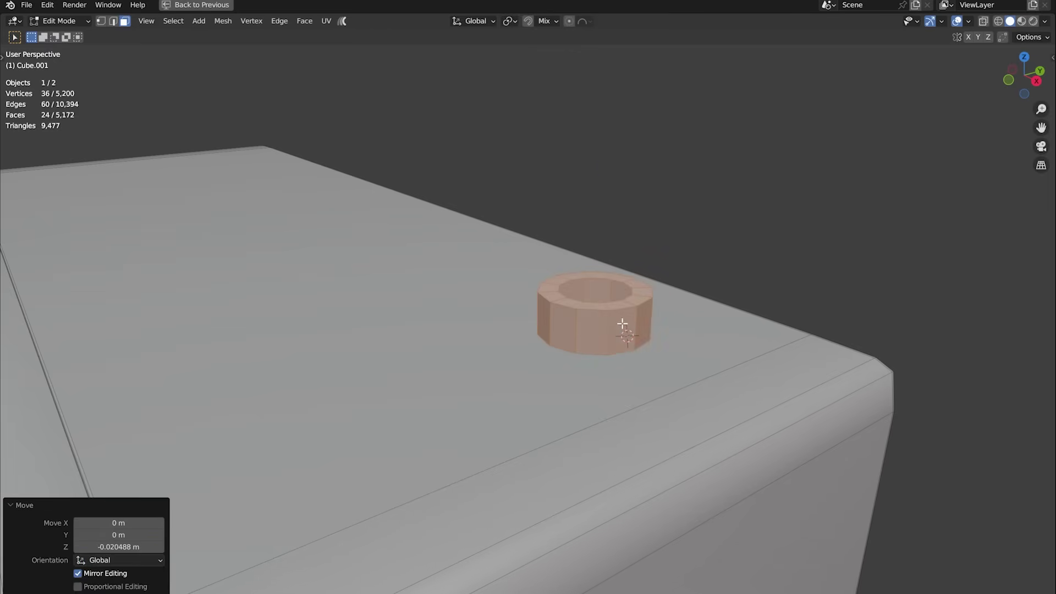
pyautogui.moveTo(603, 311)
pyautogui.mouseDown(button='middle')
pyautogui.moveTo(613, 330)
pyautogui.moveTo(604, 328)
pyautogui.moveTo(613, 312)
pyautogui.mouseUp(button='middle')
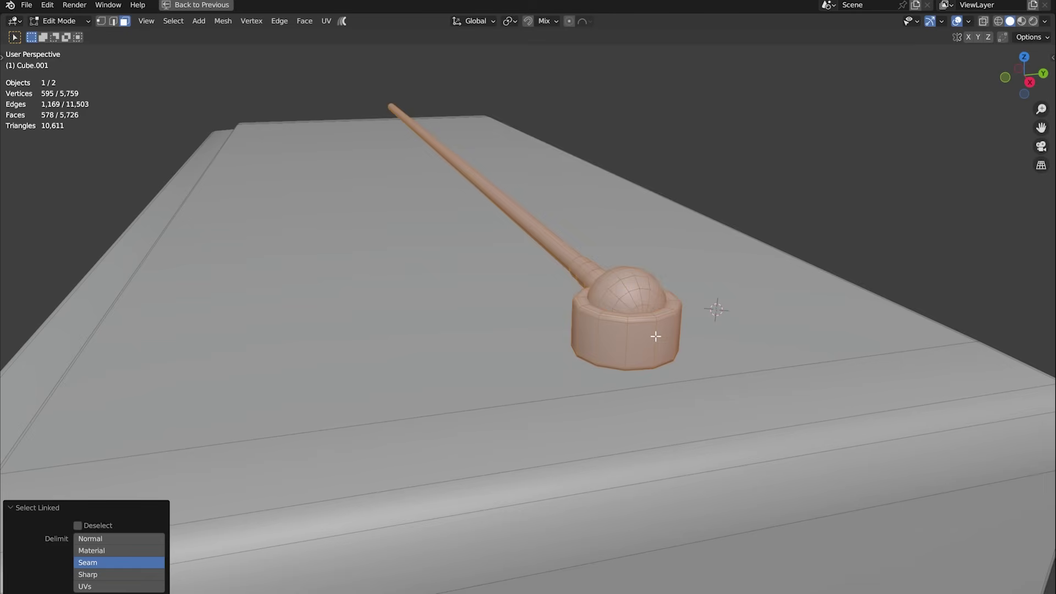
pyautogui.scroll(1, 656, 337)
# Raise the antenna along Z so it sits on the new socket
pyautogui.press('g')
pyautogui.press('z')
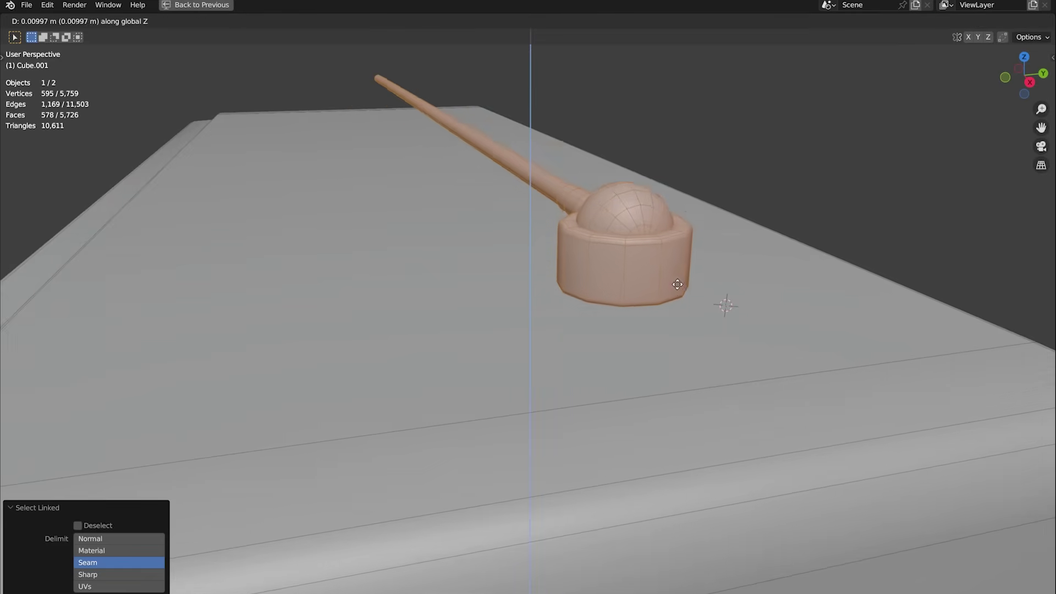
pyautogui.moveTo(663, 266); pyautogui.dragTo(693, 268, button='middle')
pyautogui.press('g')
pyautogui.press('z')
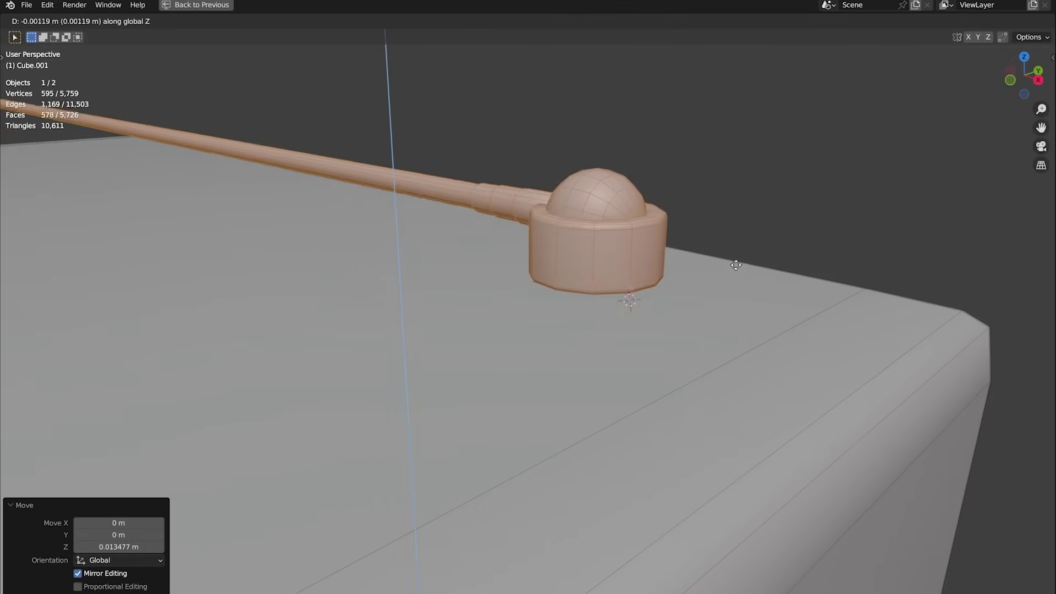
pyautogui.click(738, 198)
pyautogui.click(737, 198)
pyautogui.scroll(10, 624, 401)
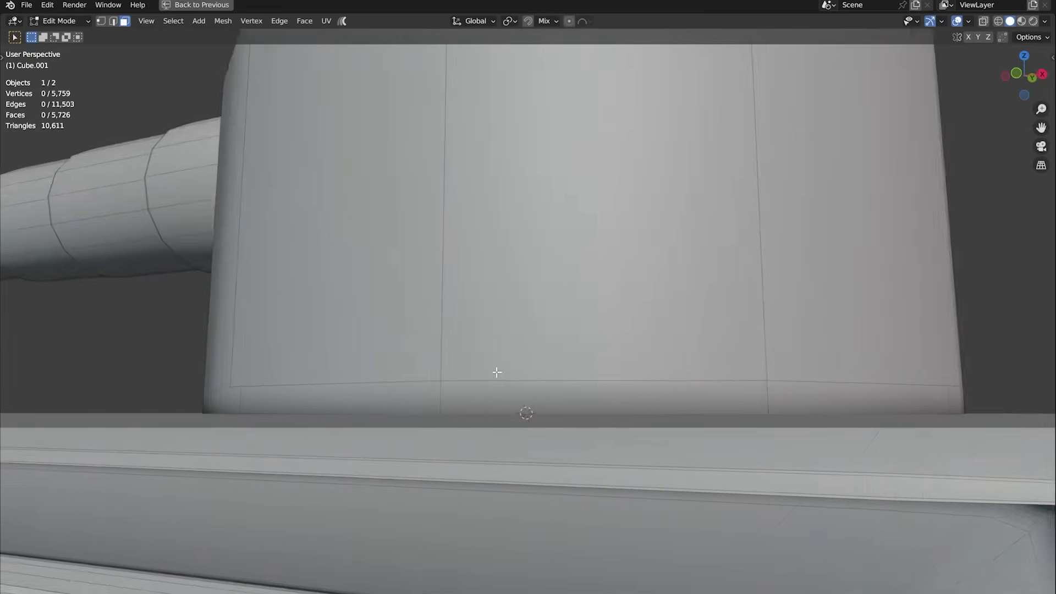
pyautogui.moveTo(496, 372); pyautogui.dragTo(459, 394, button='middle')
pyautogui.scroll(-5, 459, 395)
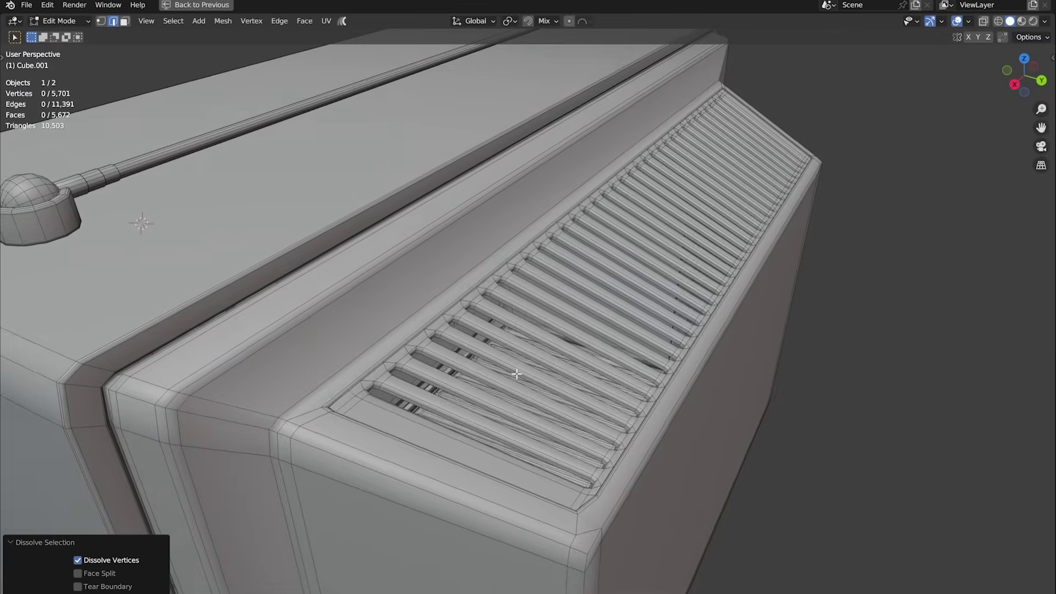
# Test-raise the vent grille along Z, then undo to return it to its slot
pyautogui.scroll(6, 474, 312)
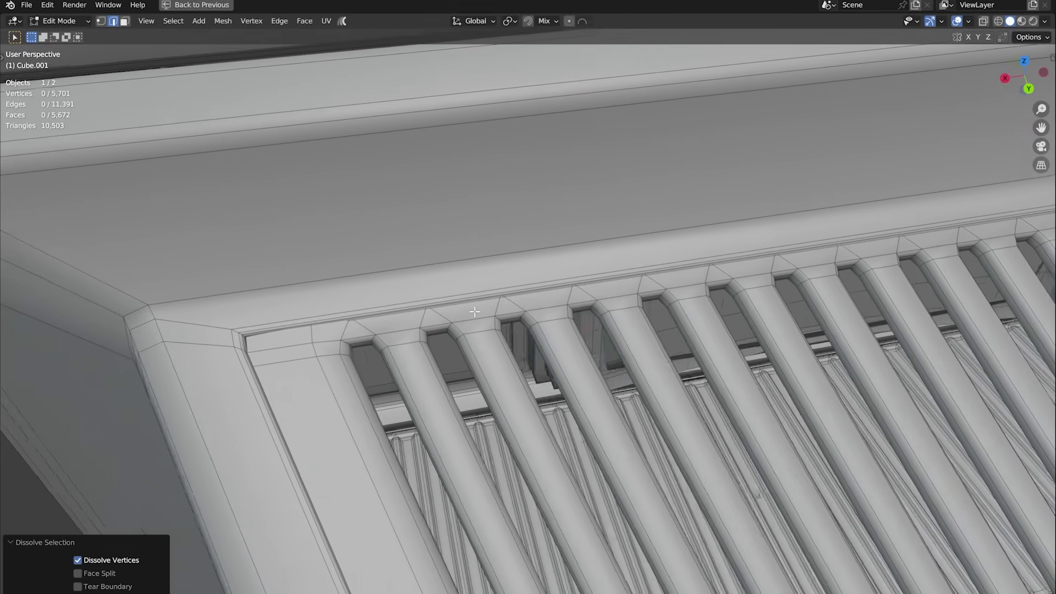
pyautogui.keyDown('shift'); pyautogui.moveTo(474, 312); pyautogui.dragTo(295, 346, button='middle'); pyautogui.keyUp('shift')
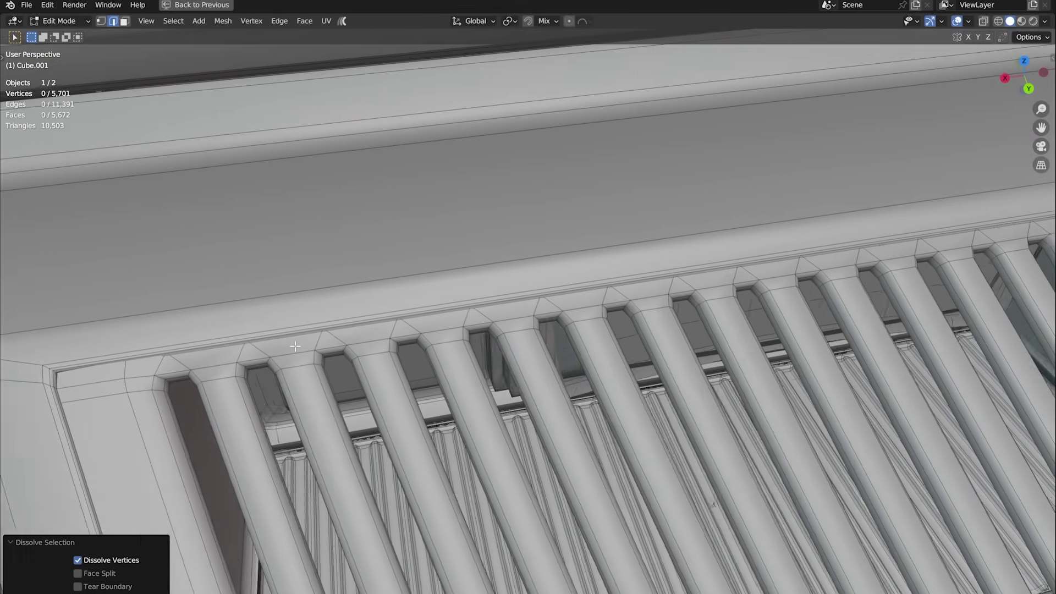
pyautogui.scroll(-10, 698, 292)
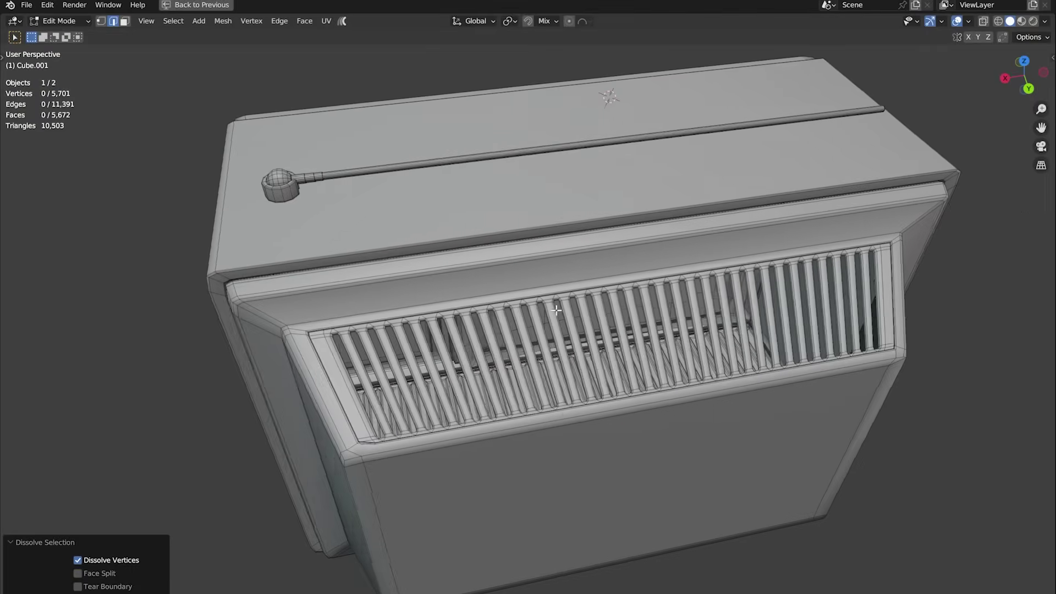
pyautogui.scroll(5, 556, 310)
pyautogui.moveTo(556, 310); pyautogui.dragTo(420, 368, button='middle')
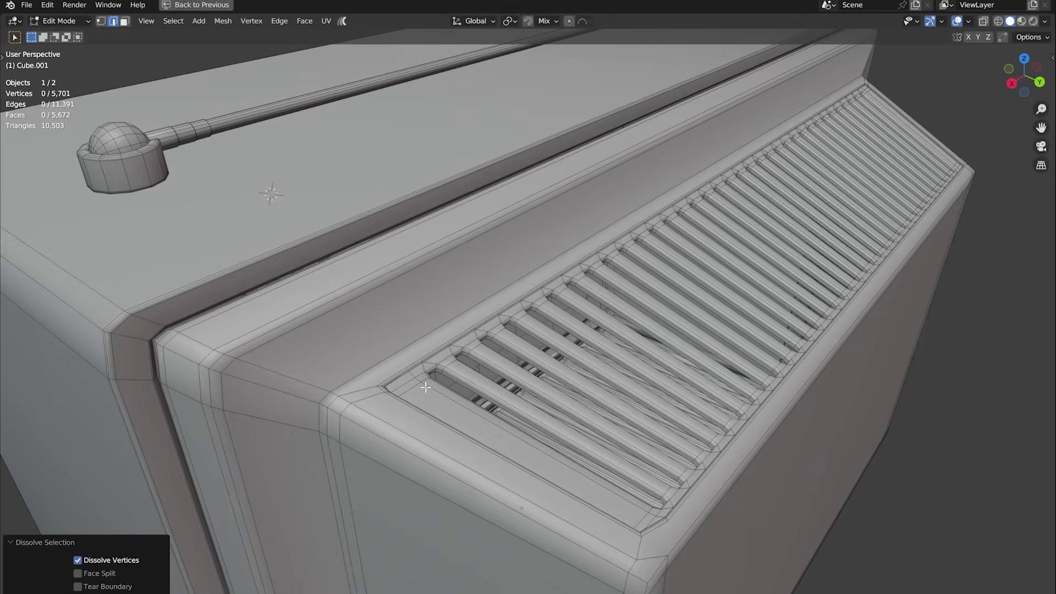
pyautogui.scroll(-6, 526, 365)
pyautogui.press('g')
pyautogui.press('z')
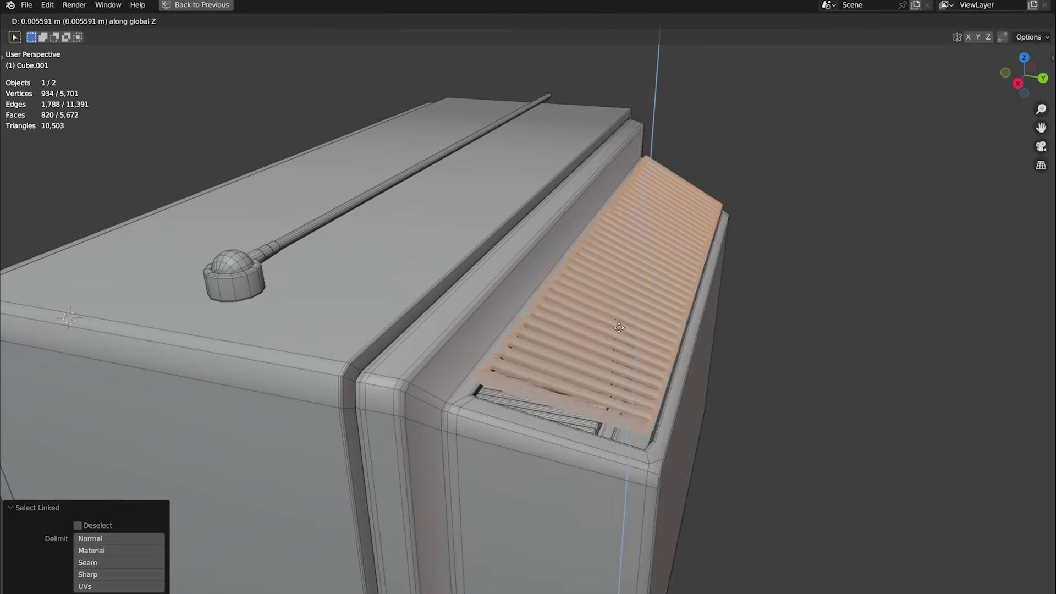
pyautogui.click(617, 268)
pyautogui.moveTo(617, 268); pyautogui.dragTo(542, 295, button='middle')
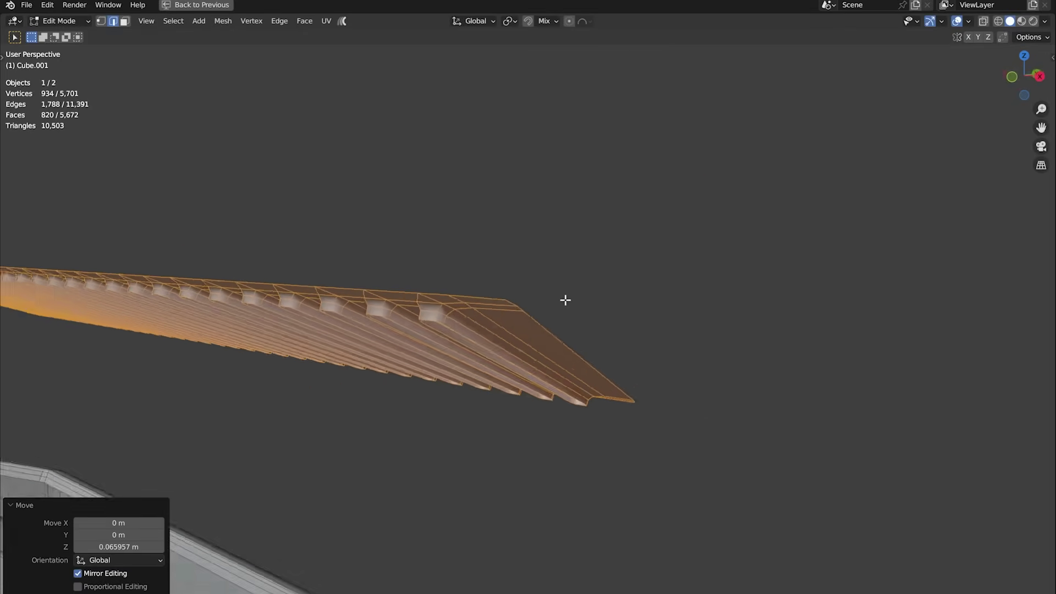
pyautogui.moveTo(454, 297); pyautogui.dragTo(588, 329, button='middle')
pyautogui.hotkey('ctrl', 'z')
# Re-enter Edit Mode on the TV and select the whole upper grille piece
pyautogui.press('Tab')
pyautogui.scroll(-10, 565, 246)
pyautogui.moveTo(564, 246); pyautogui.dragTo(599, 263, button='middle')
pyautogui.scroll(2, 599, 263)
pyautogui.press('Tab')
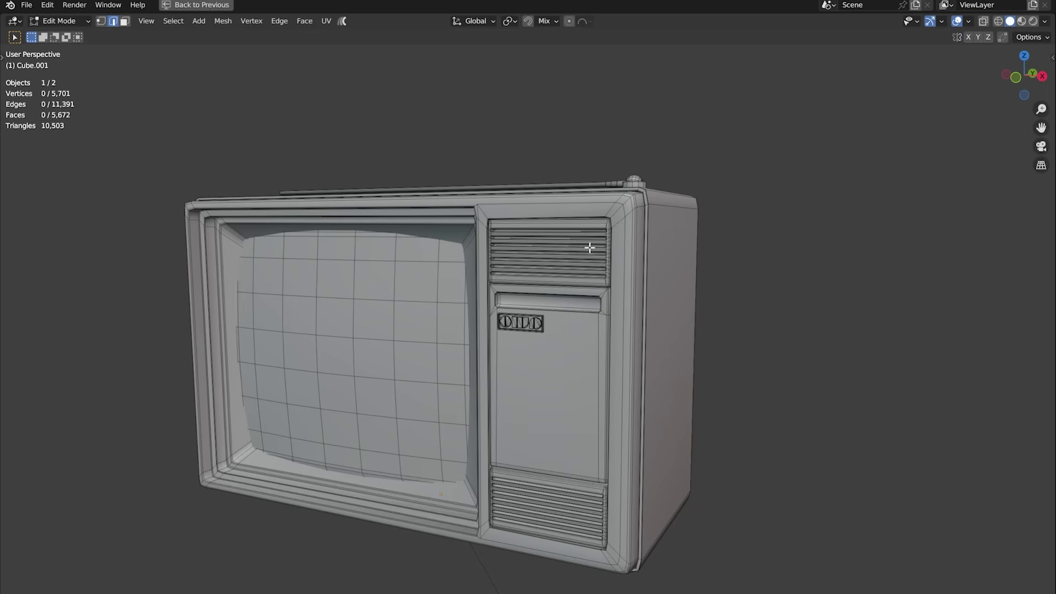
pyautogui.scroll(5, 583, 243)
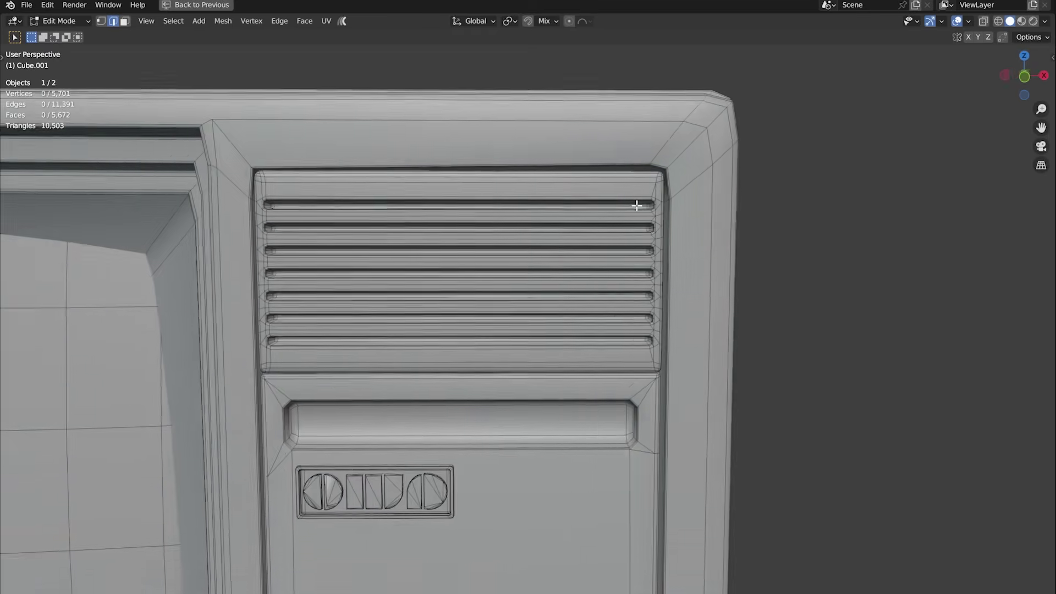
pyautogui.press('l')
# Add the lower front panel, lower grille, back grille and back housing to the selection
pyautogui.moveTo(628, 188); pyautogui.dragTo(617, 309, button='middle')
pyautogui.press('l')
pyautogui.scroll(-5, 618, 472)
pyautogui.scroll(4, 618, 472)
pyautogui.press('l')
pyautogui.scroll(-3, 539, 406)
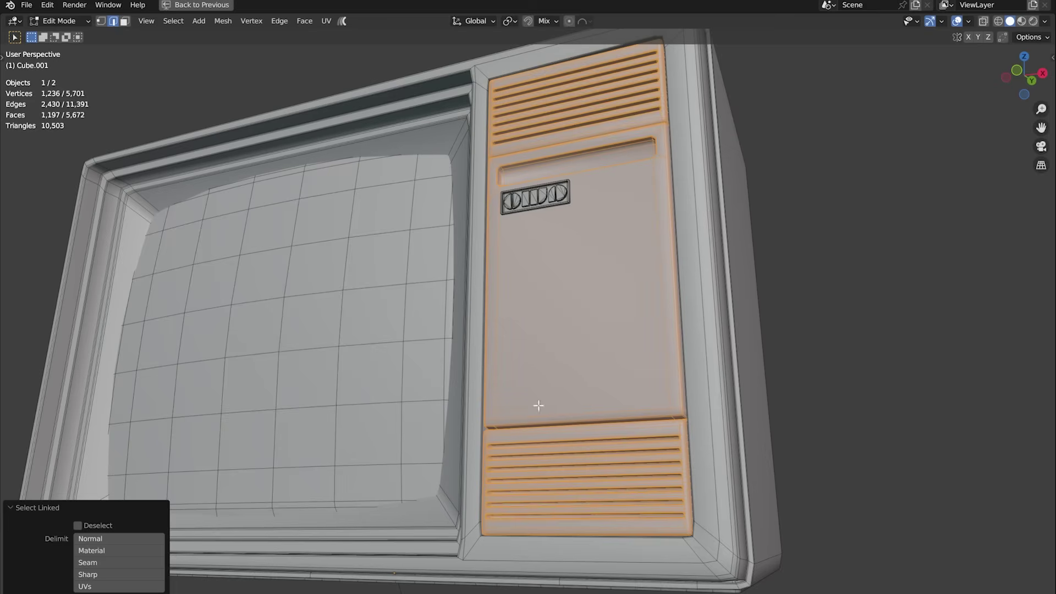
pyautogui.scroll(-4, 454, 354)
pyautogui.moveTo(466, 219); pyautogui.dragTo(387, 264, button='middle')
pyautogui.moveTo(512, 203); pyautogui.dragTo(774, 456, button='middle')
pyautogui.press('l')
pyautogui.press('l')
pyautogui.press('l')
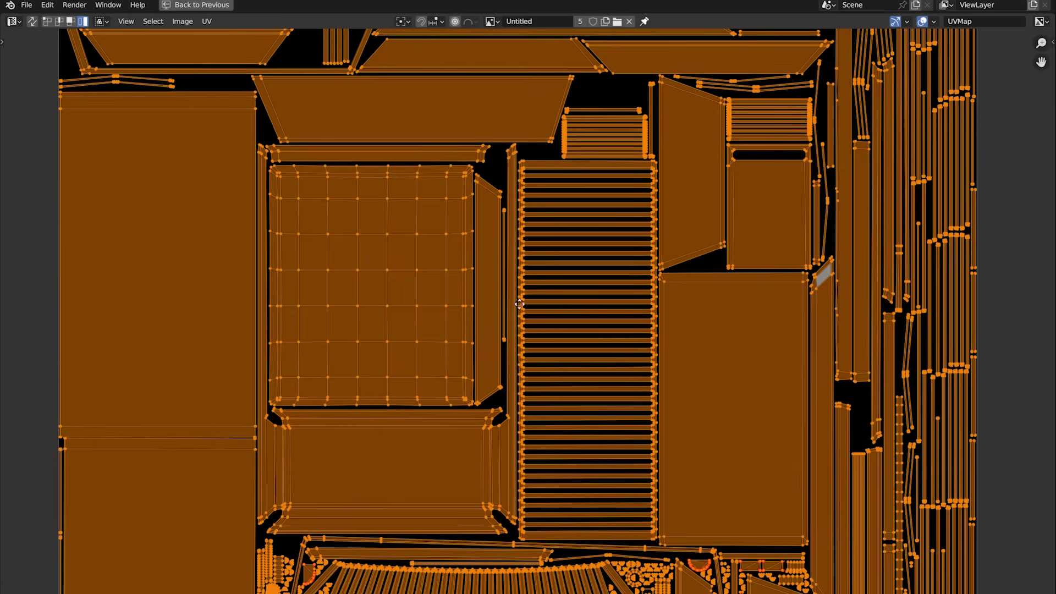
# Zoom out the UV Editor until the selected TV mesh's whole UV square shows
pyautogui.scroll(-3, 519, 304)
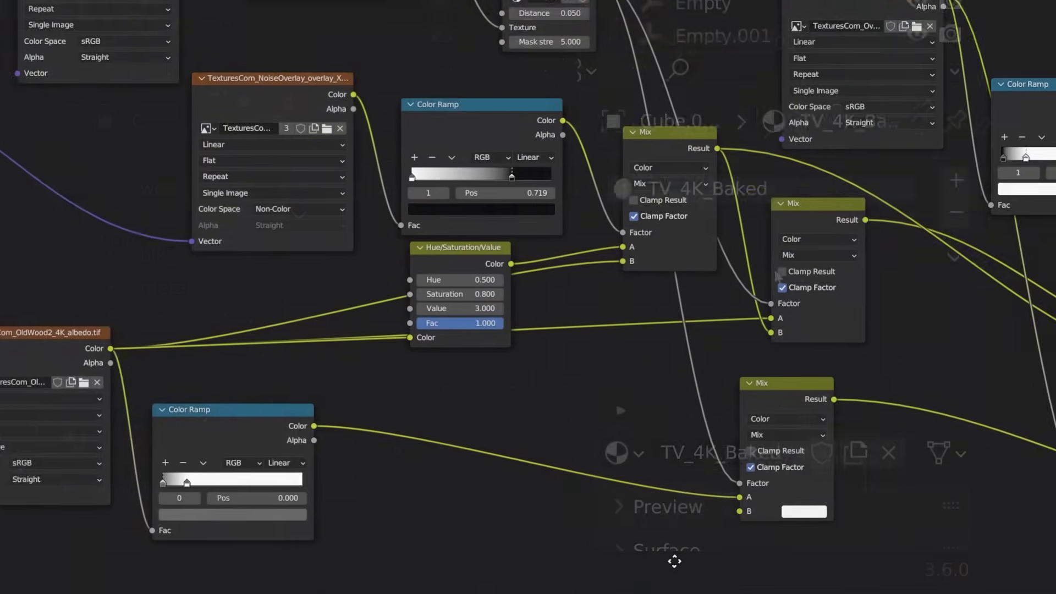
pyautogui.moveTo(674, 561); pyautogui.dragTo(2, 282, button='middle')
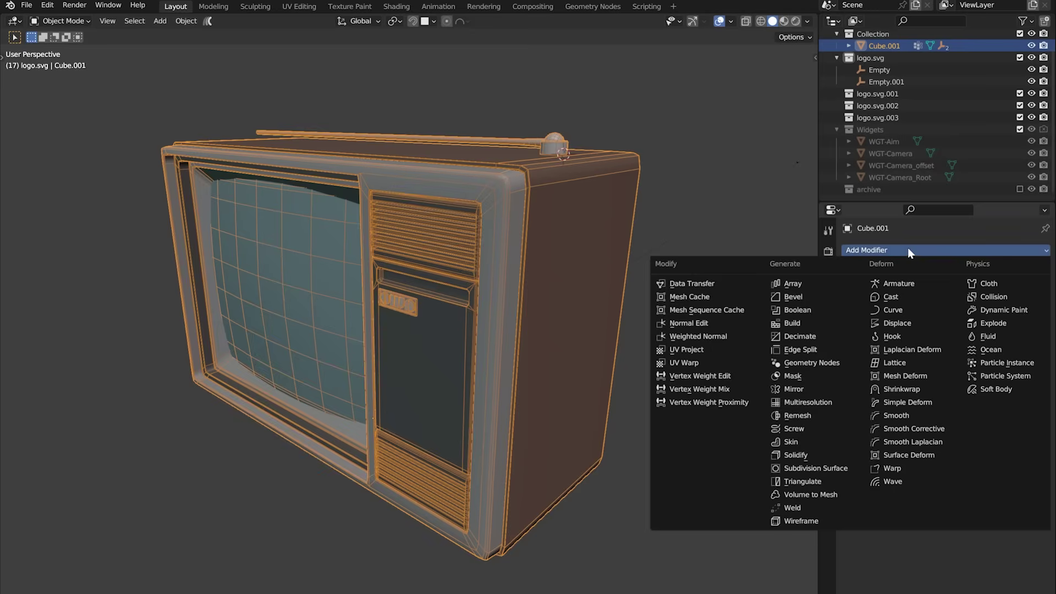
# Add a Triangulate modifier to the TV and apply it
pyautogui.click(907, 249)
pyautogui.click(698, 288)
pyautogui.moveTo(698, 288); pyautogui.dragTo(519, 270, button='middle')
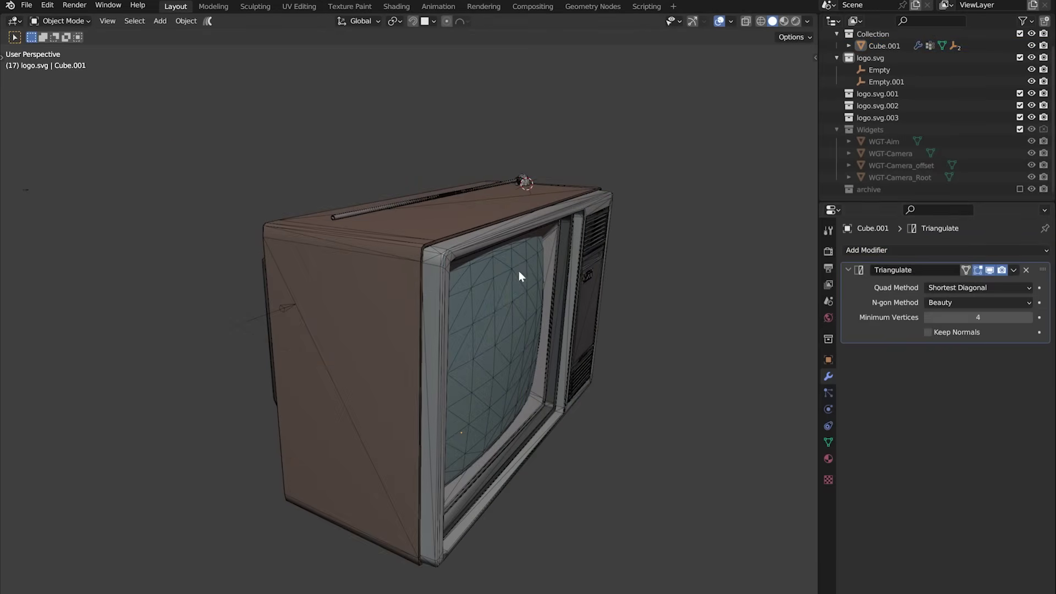
pyautogui.hotkey('ctrl', 'a')
# Duplicate the TV in place and move the copy into the 'archive' collection
pyautogui.moveTo(622, 266)
pyautogui.mouseDown(button='middle')
pyautogui.moveTo(418, 235)
pyautogui.moveTo(618, 260)
pyautogui.mouseUp(button='middle')
pyautogui.click(589, 276)
pyautogui.hotkey('shift', 'd')
pyautogui.scroll(3, 596, 271)
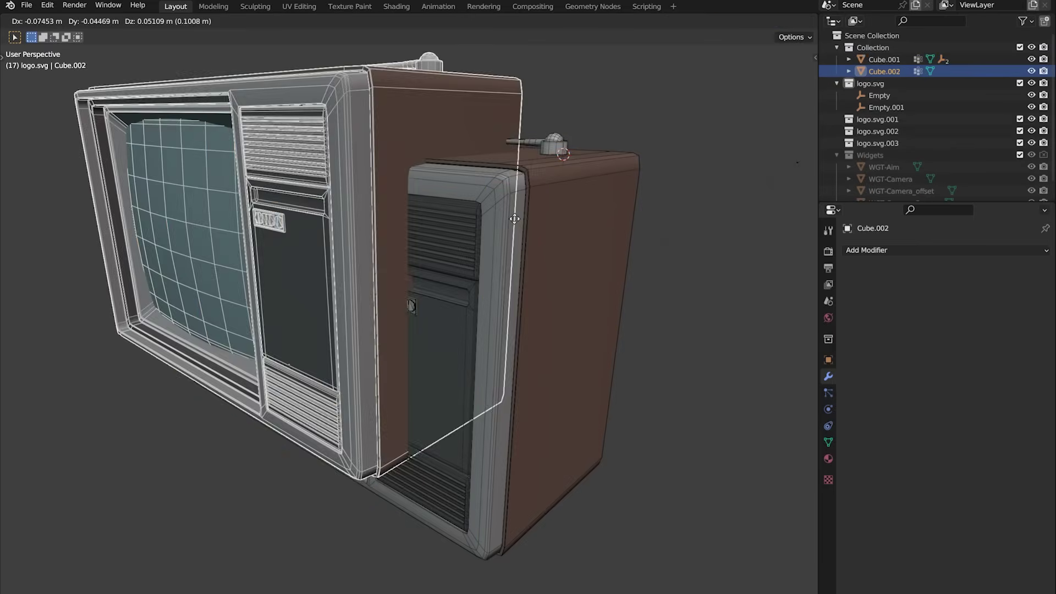
pyautogui.press('Escape')
pyautogui.press('m')
pyautogui.click(564, 241)
pyautogui.write('archive')
pyautogui.press('Return')
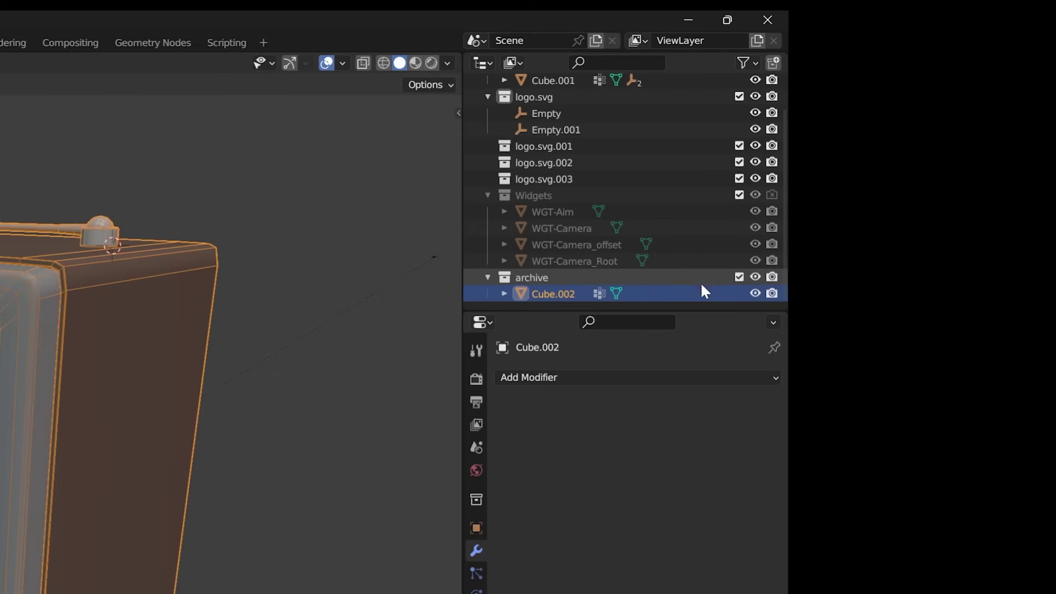
# Exclude the archive collection and bring the screen material's node tree into view
pyautogui.click(739, 276)
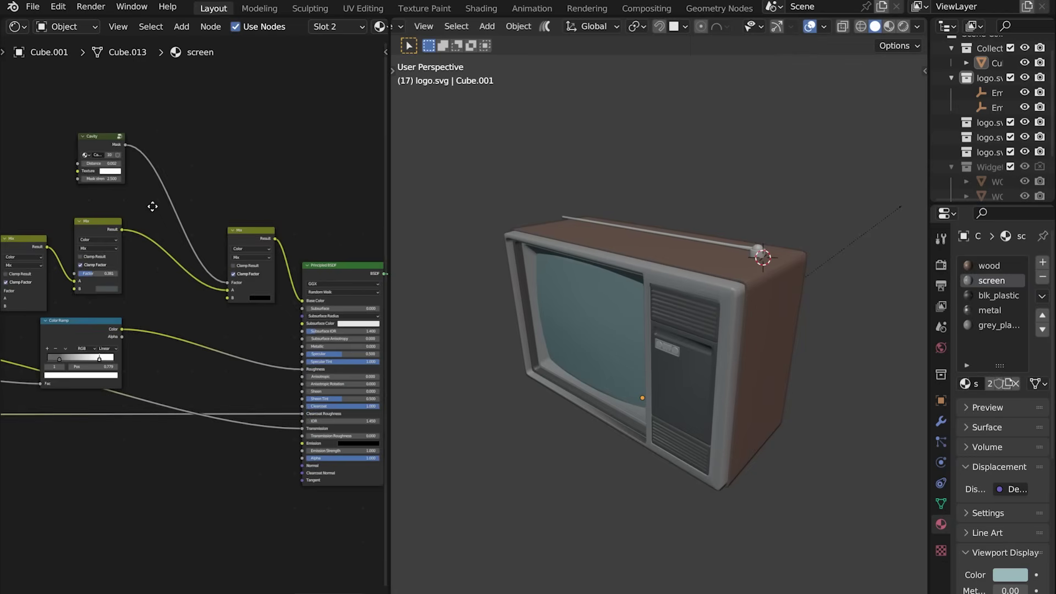
pyautogui.scroll(-3, 144, 212)
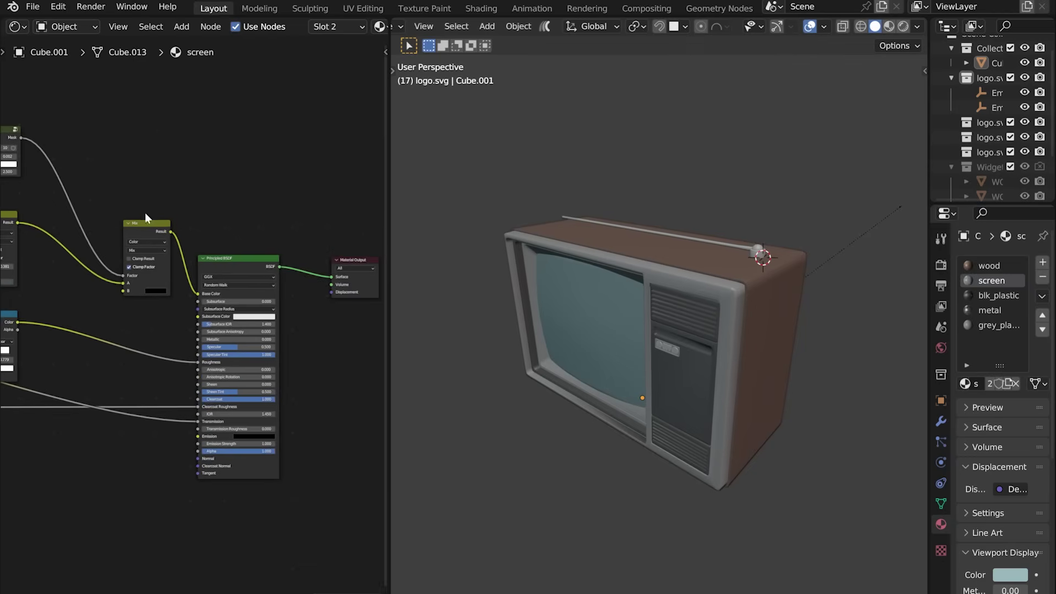
pyautogui.moveTo(235, 208); pyautogui.dragTo(203, 254, button='middle')
# Add an Image Texture node to the screen material's node tree
pyautogui.hotkey('shift', 'a')
pyautogui.click(236, 177)
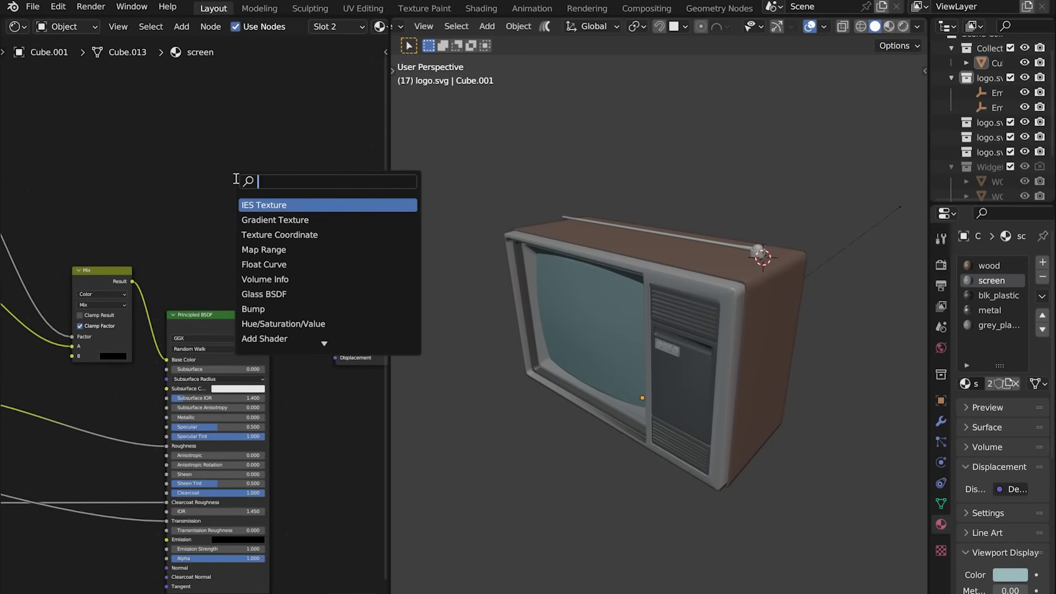
pyautogui.write('image')
pyautogui.press('Return')
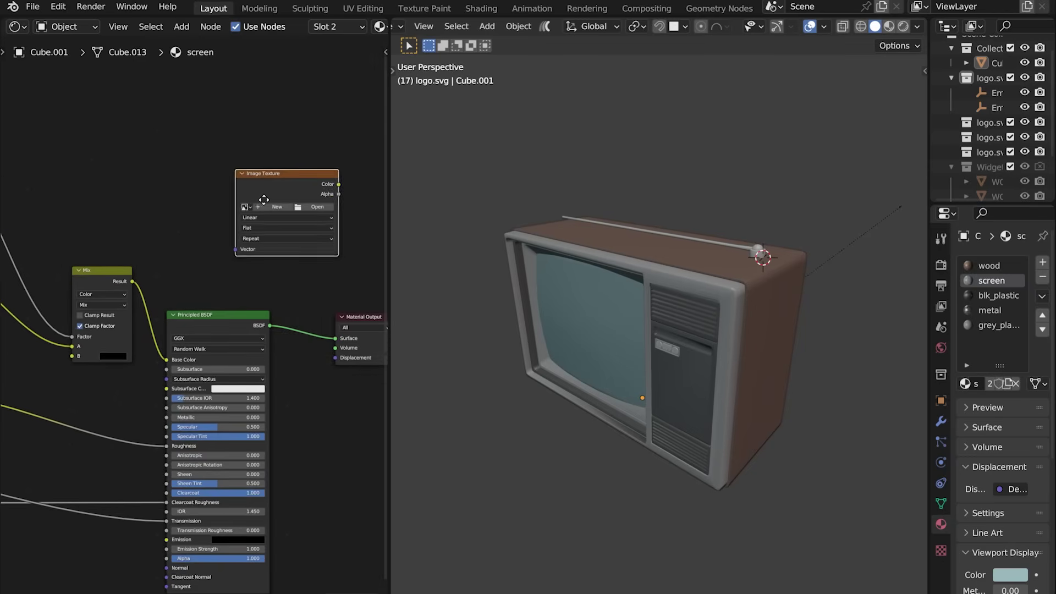
pyautogui.click(207, 196)
pyautogui.scroll(4, 251, 203)
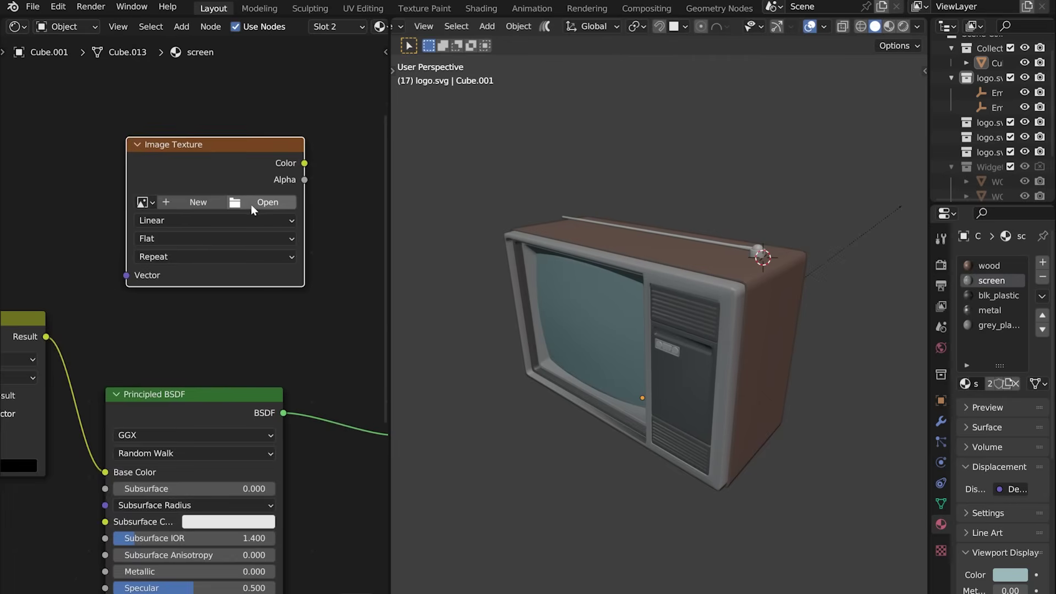
# Create a new 4096 × 4096 image named TV_4K_basecolor in the node
pyautogui.click(188, 199)
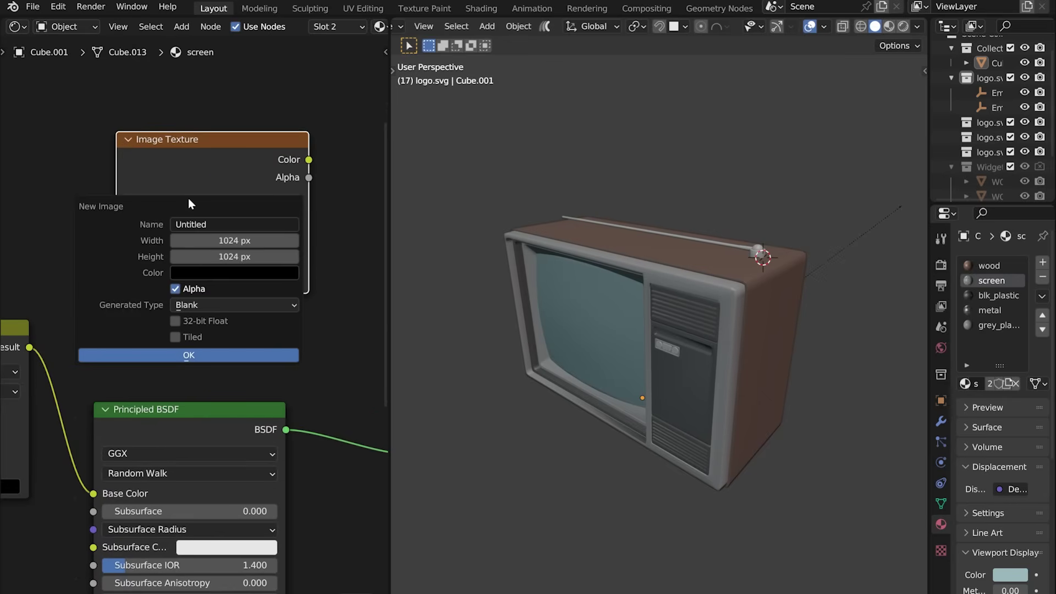
pyautogui.click(238, 242)
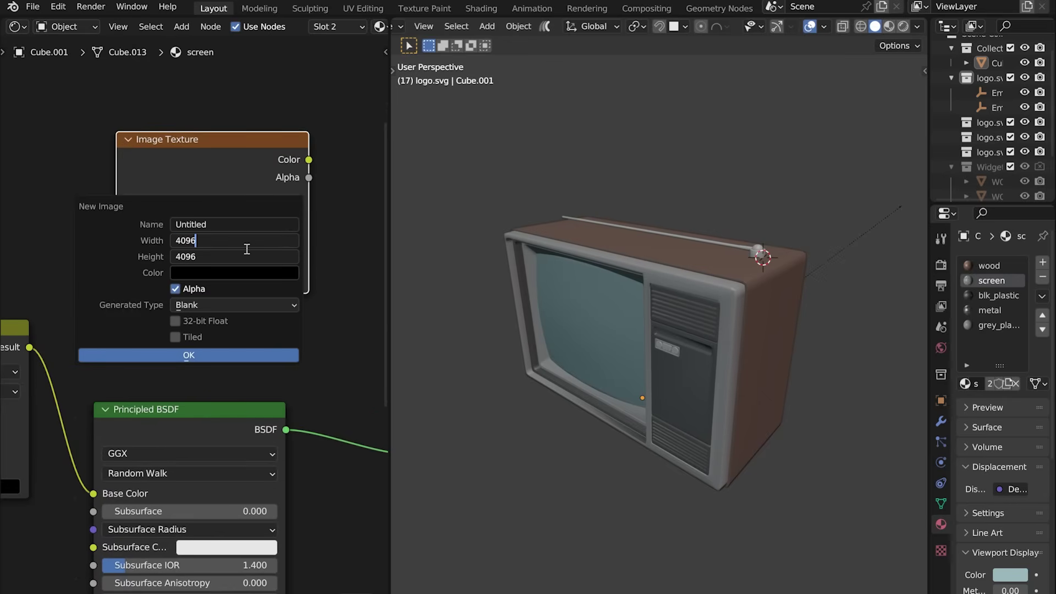
pyautogui.press('Return')
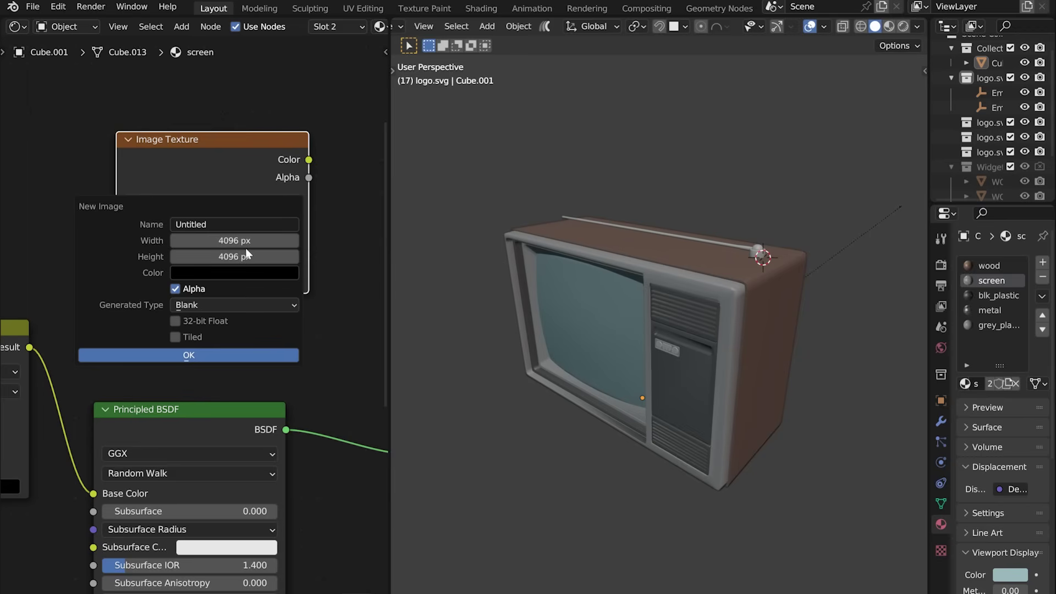
pyautogui.click(242, 222)
pyautogui.press('BackSpace')
pyautogui.write('TV_4K_basecolor')
pyautogui.press('Return')
pyautogui.click(182, 358)
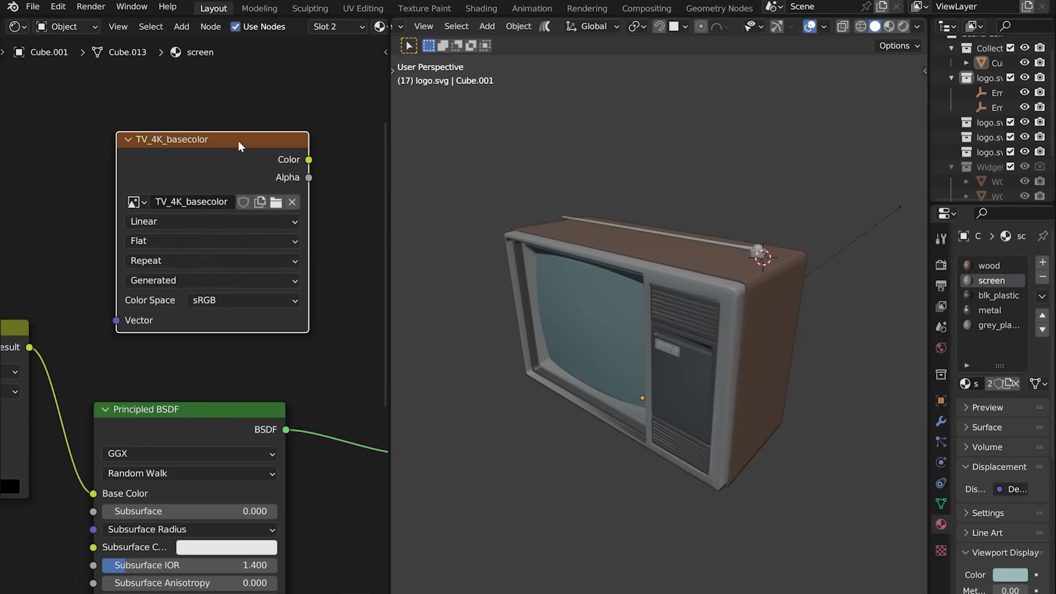
# Paste the copied TV_4K_basecolor image node into the wood material, redoing the paste once
pyautogui.moveTo(238, 140); pyautogui.dragTo(215, 151)
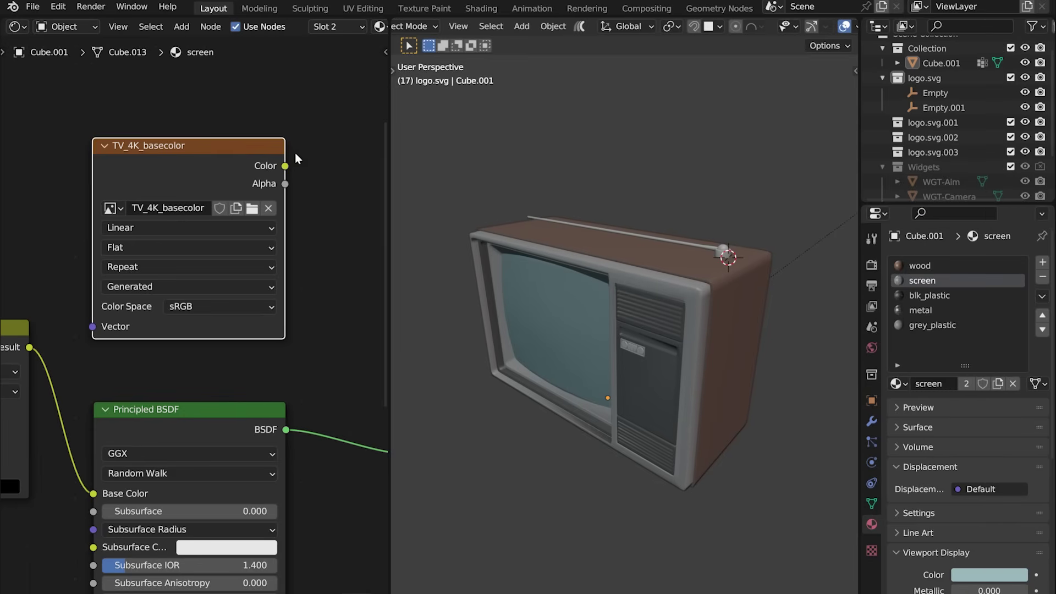
pyautogui.click(939, 267)
pyautogui.scroll(-2, 280, 349)
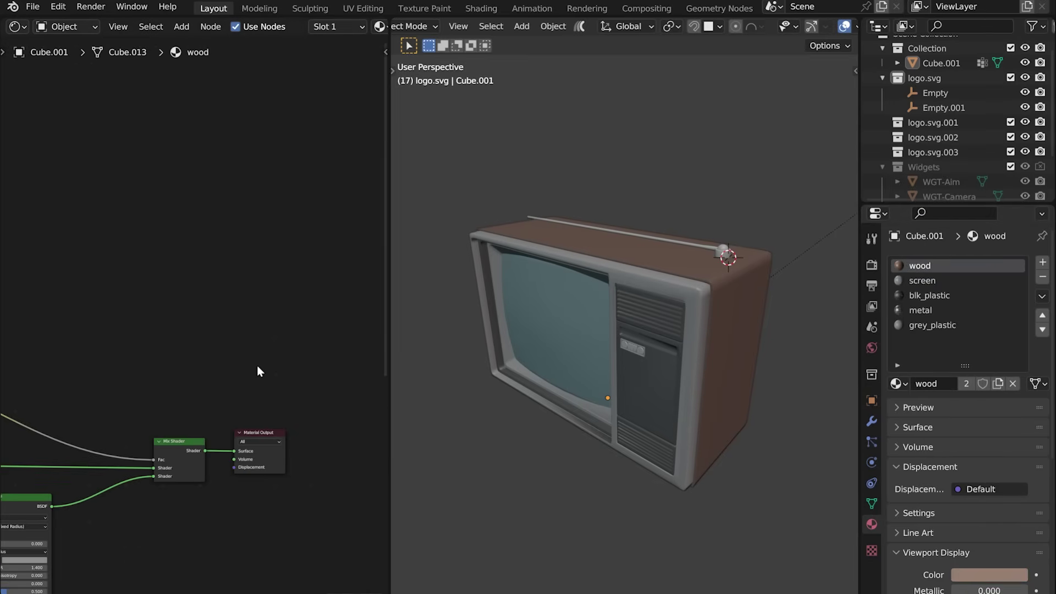
pyautogui.hotkey('ctrl', 'v')
pyautogui.scroll(5, 201, 335)
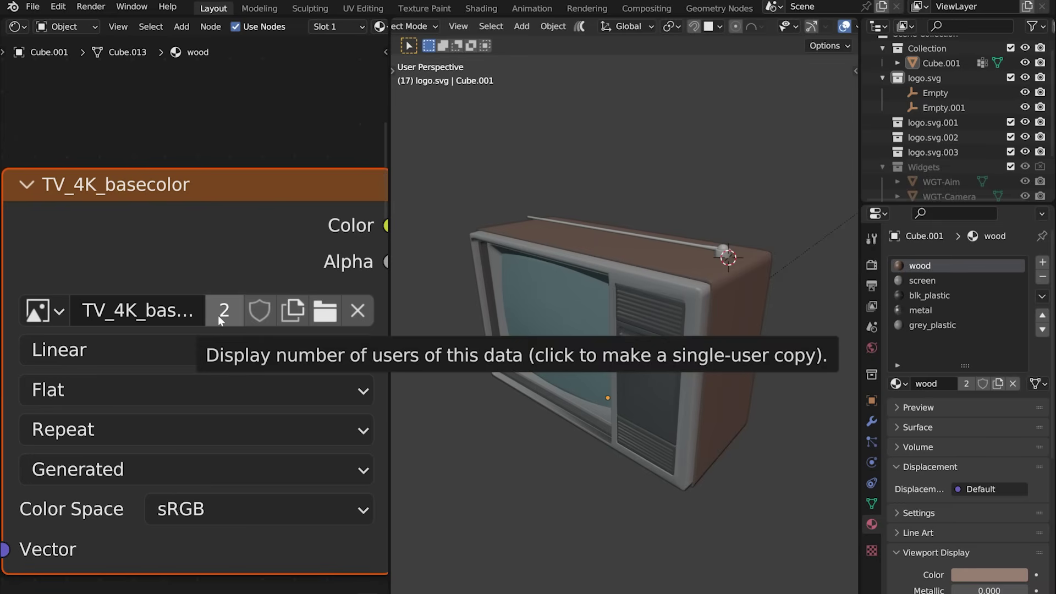
pyautogui.hotkey('ctrl', 'z')
pyautogui.hotkey('ctrl', 'z')
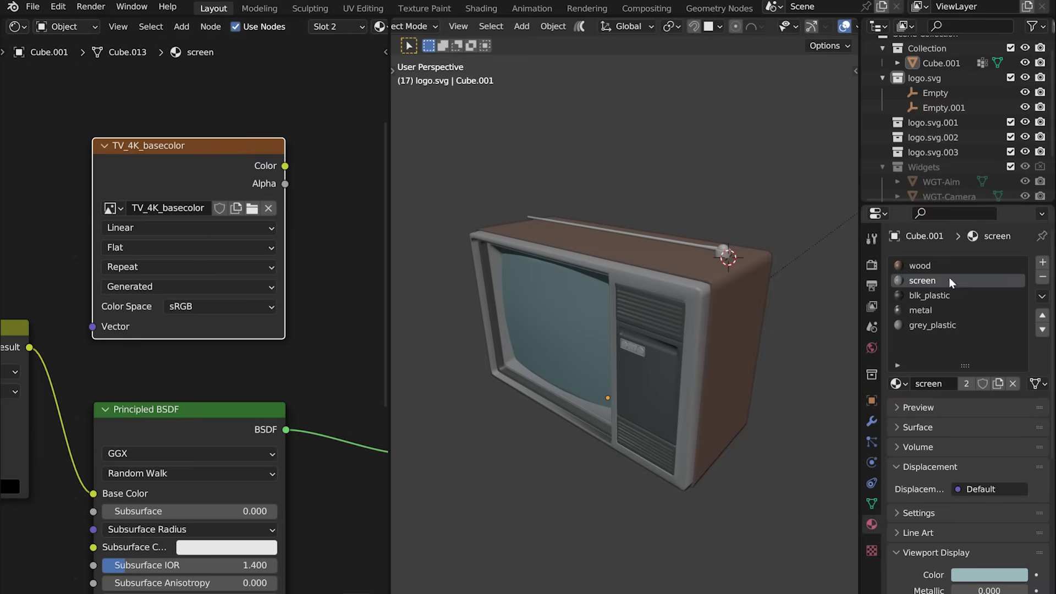
pyautogui.click(939, 267)
pyautogui.scroll(-2, 264, 364)
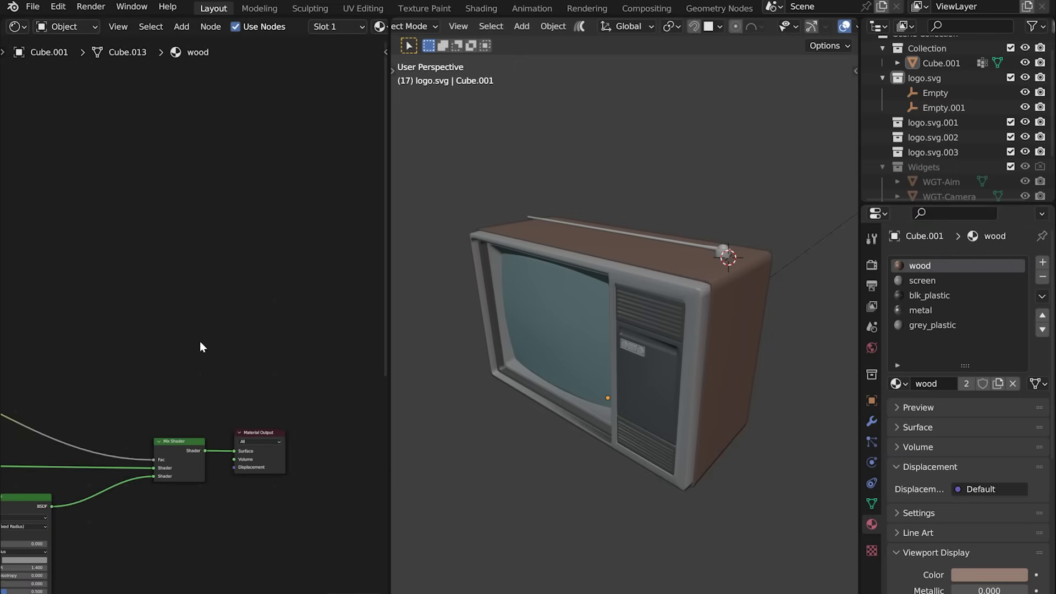
pyautogui.hotkey('ctrl', 'v')
pyautogui.scroll(6, 200, 330)
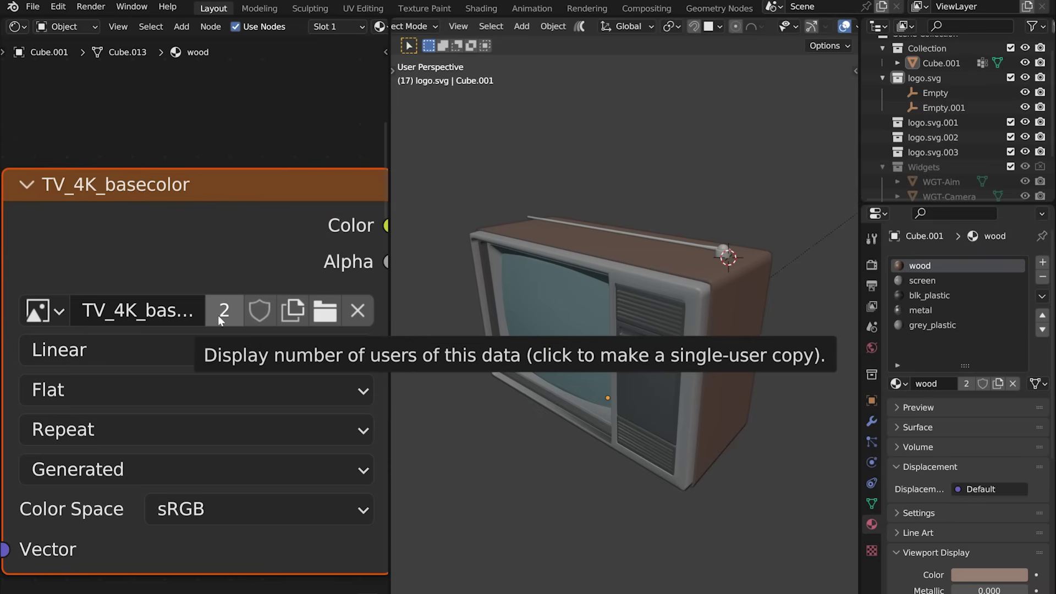
# Paste the same TV_4K_basecolor node into the blk_plastic, metal and grey_plastic materials
pyautogui.scroll(-2, 209, 245)
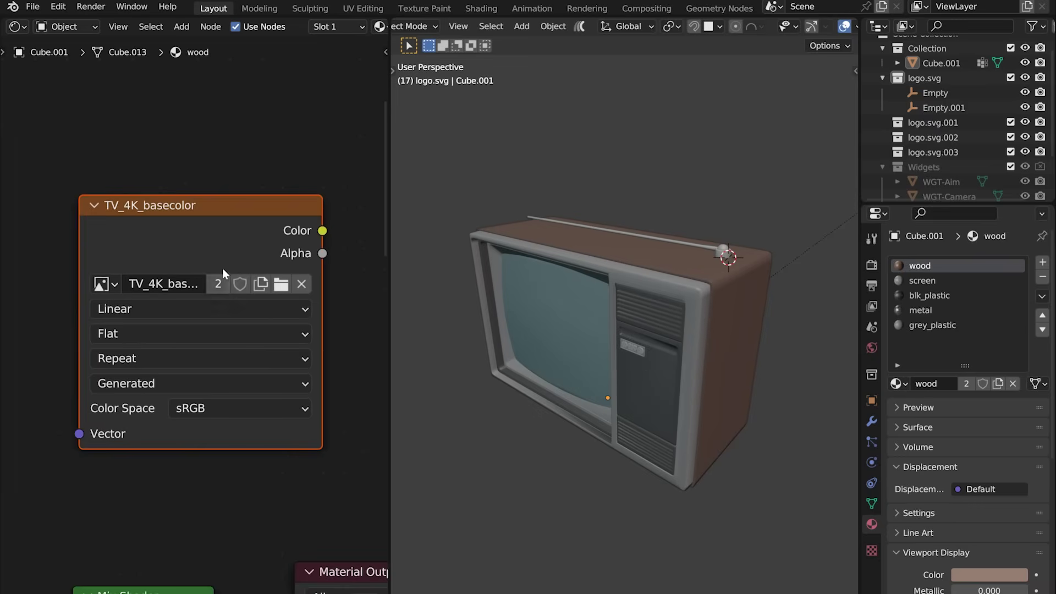
pyautogui.click(239, 206)
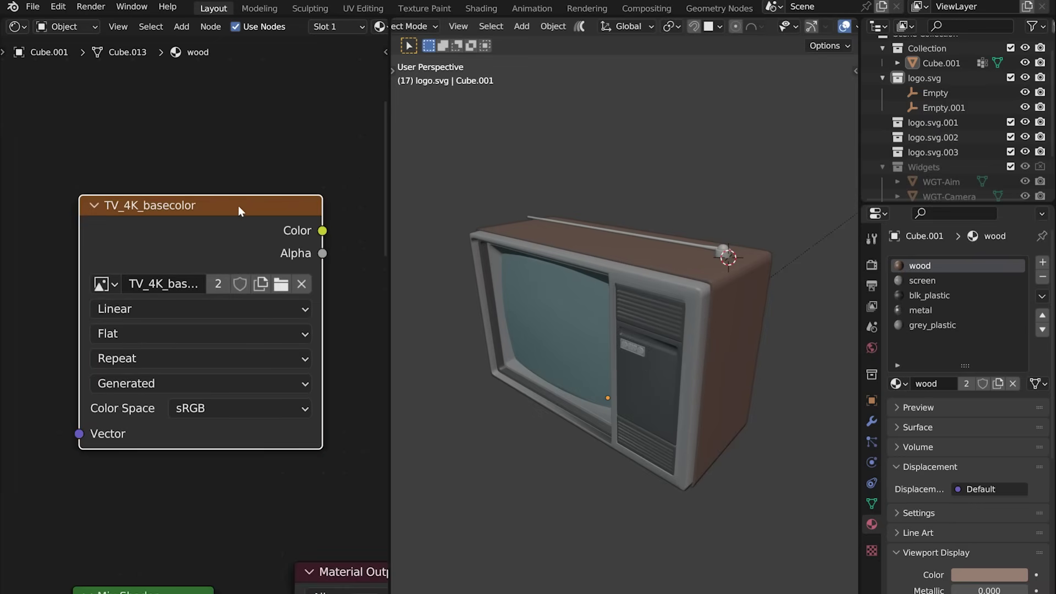
pyautogui.click(947, 298)
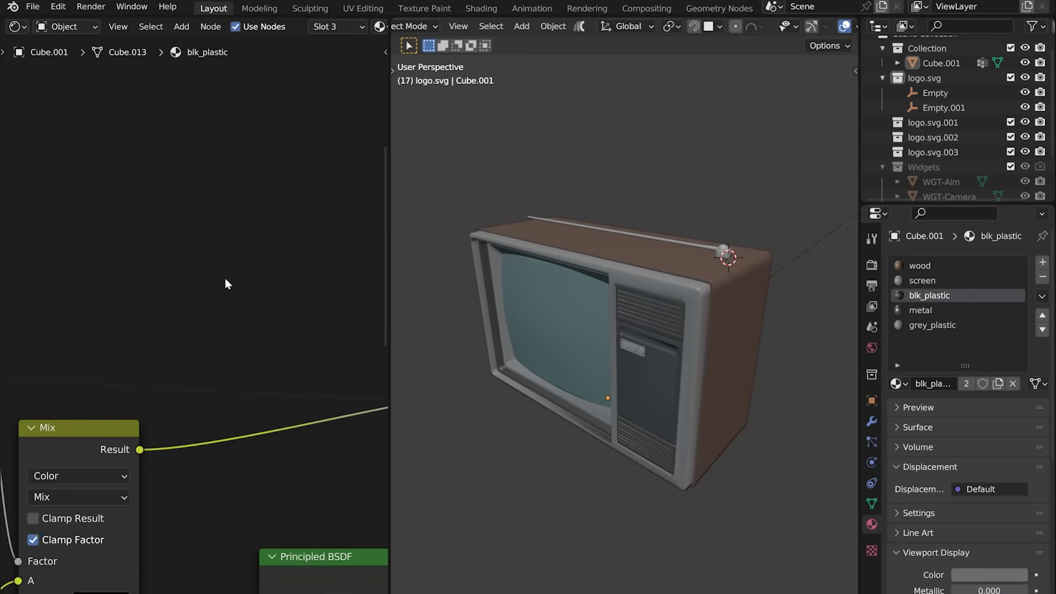
pyautogui.hotkey('ctrl', 'v')
pyautogui.scroll(2, 242, 253)
pyautogui.click(921, 310)
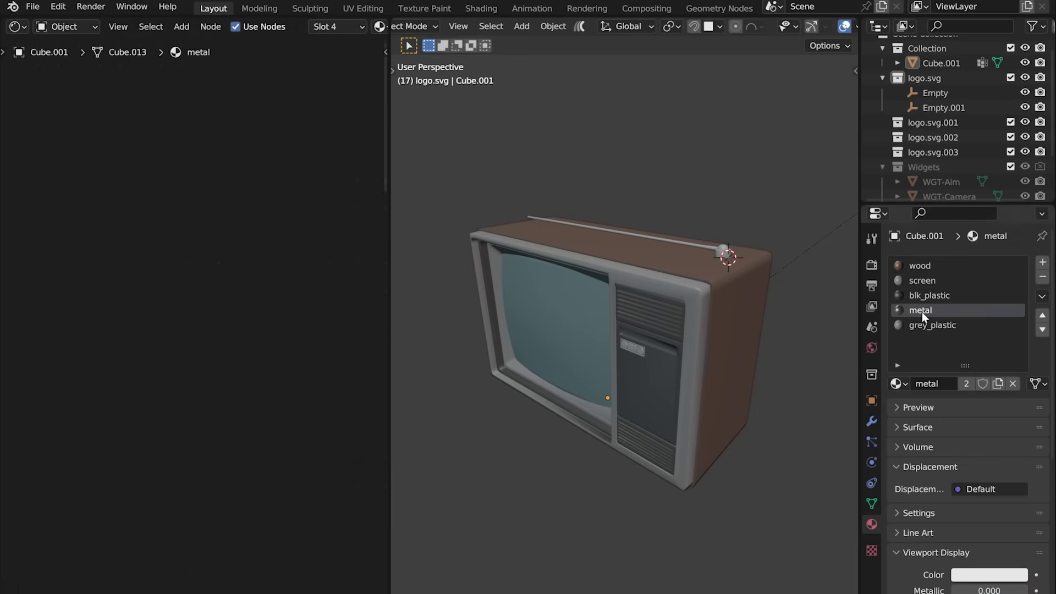
pyautogui.hotkey('ctrl', 'v')
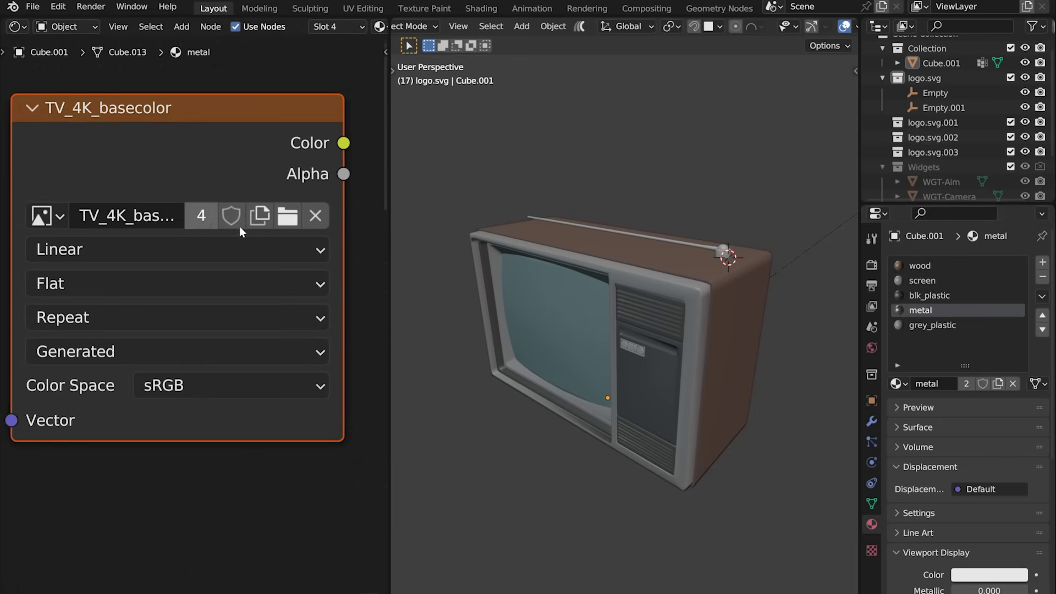
pyautogui.click(946, 327)
pyautogui.hotkey('ctrl', 'v')
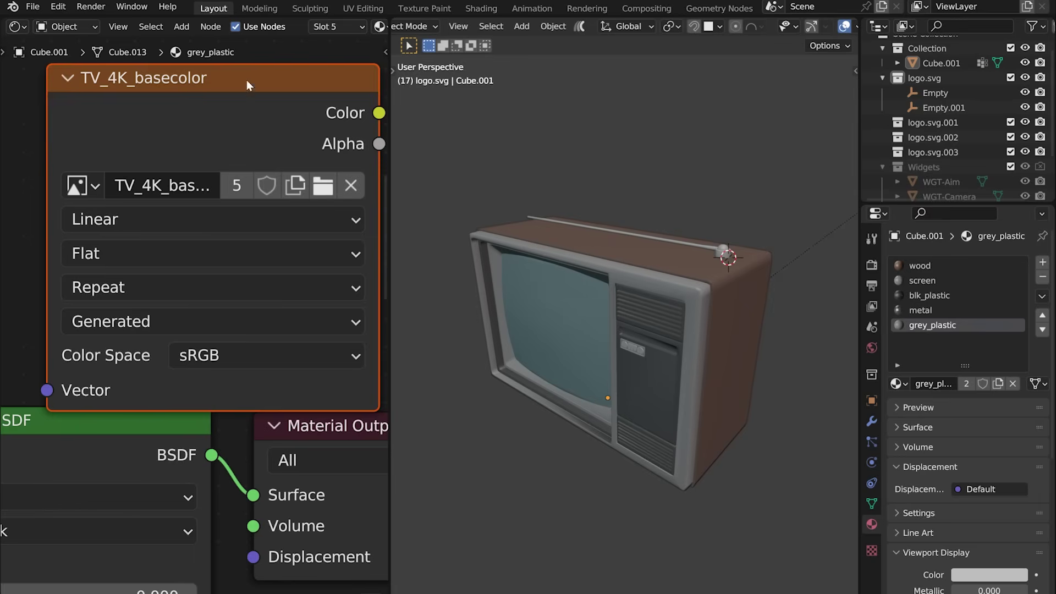
pyautogui.scroll(-2, 258, 165)
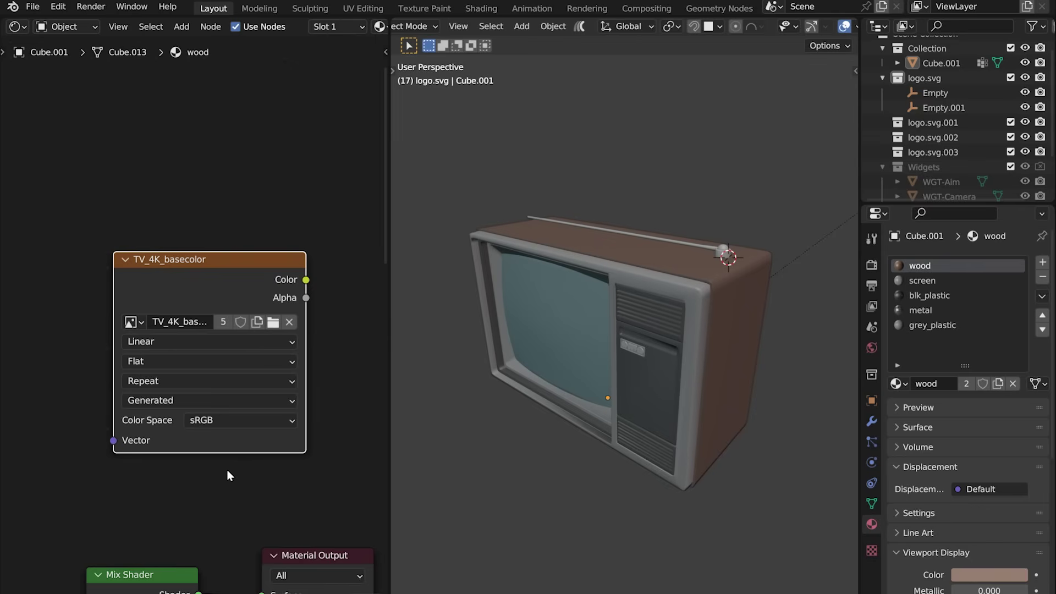
# Select the TV, view it from a lower frontal angle, and expand Node Wrangler's add-on details
pyautogui.click(657, 294)
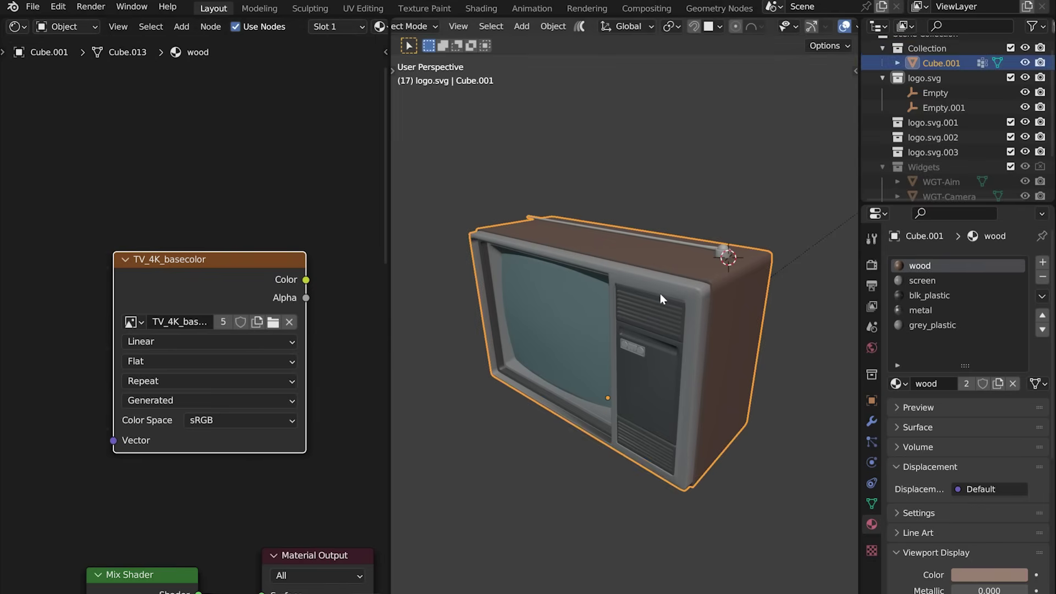
pyautogui.moveTo(650, 309); pyautogui.dragTo(665, 283, button='middle')
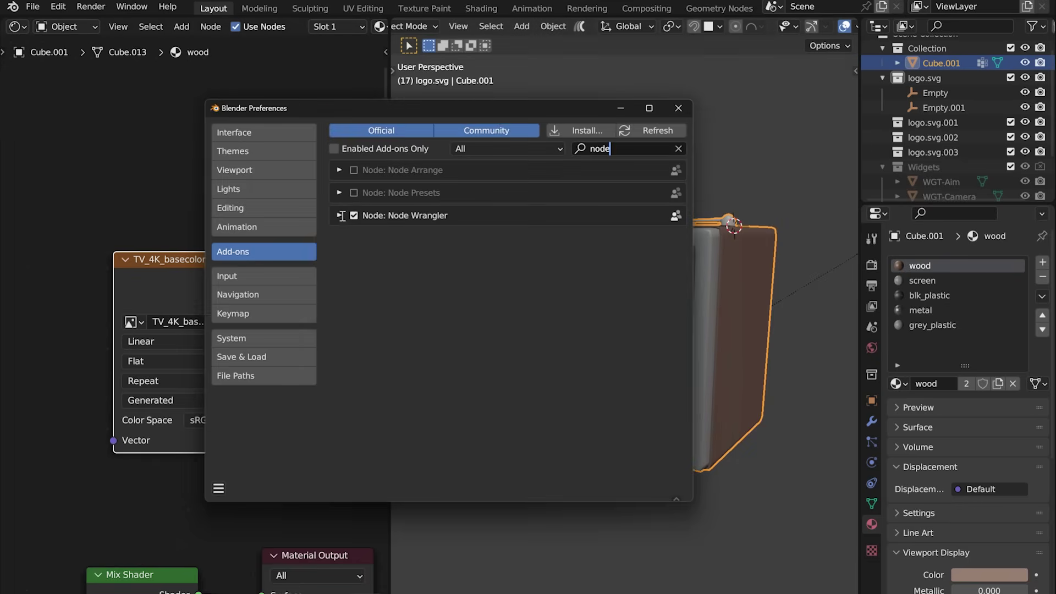
pyautogui.click(339, 216)
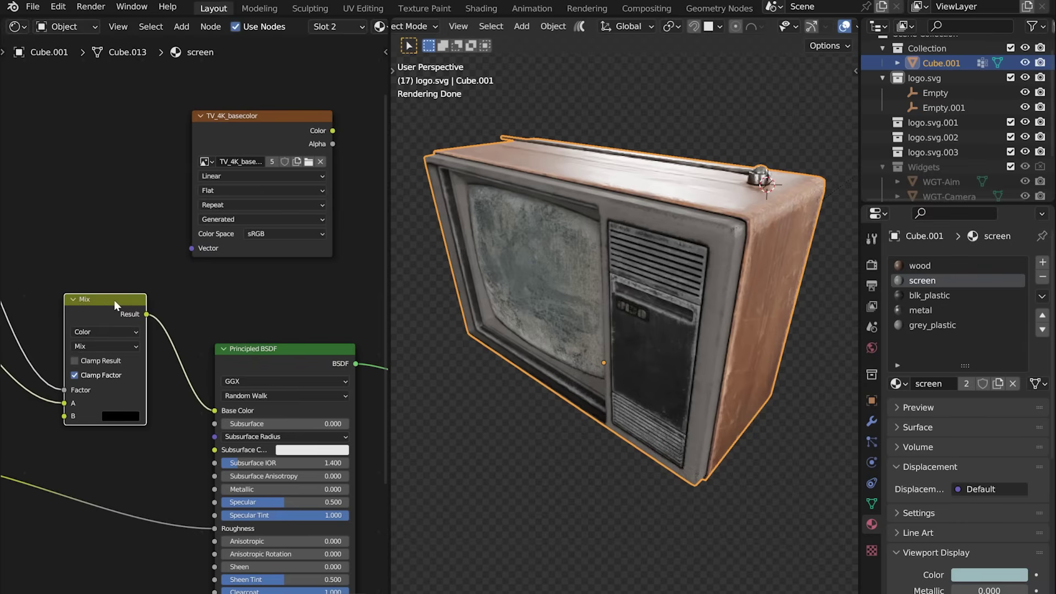
# Link the screen material's Mix result to Material Output Surface and rearrange the Mix and Output nodes
pyautogui.keyDown('ctrl'); pyautogui.keyDown('shift'); pyautogui.click(114, 299); pyautogui.keyUp('shift'); pyautogui.keyUp('ctrl')
pyautogui.scroll(6, 495, 269)
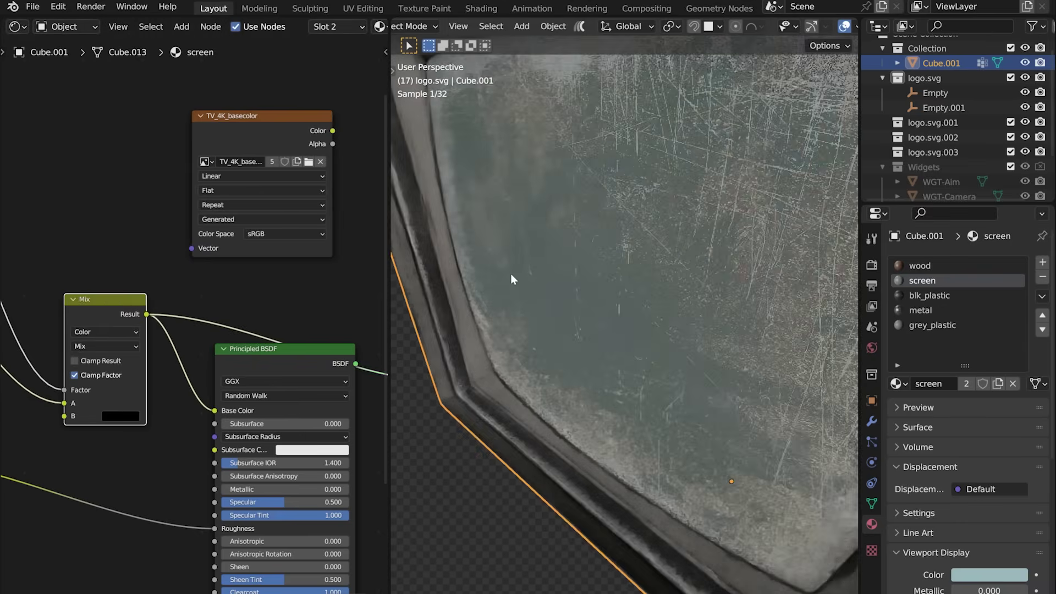
pyautogui.scroll(-5, 605, 237)
pyautogui.scroll(8, 534, 207)
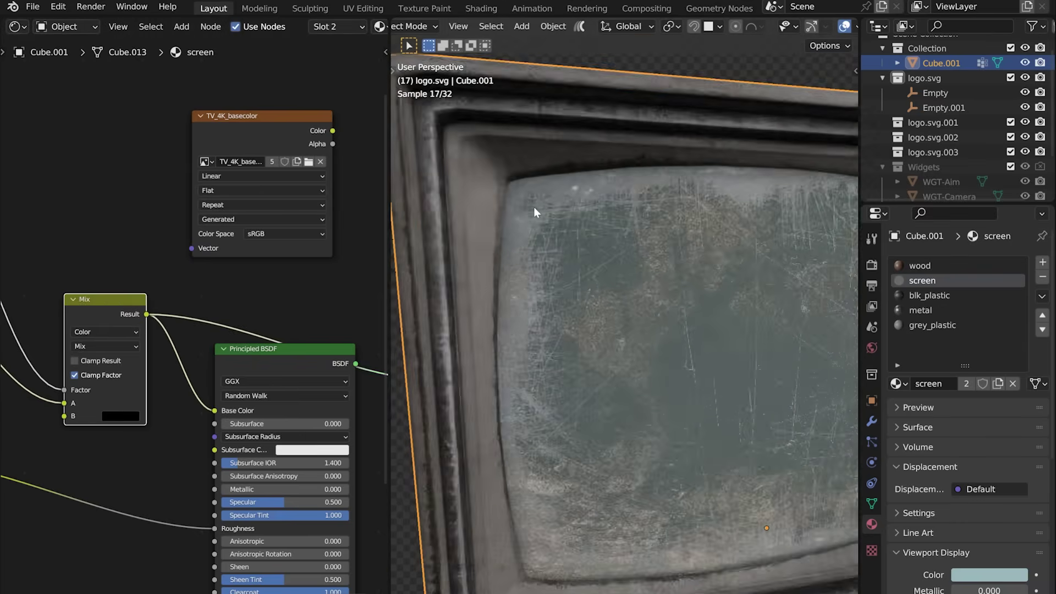
pyautogui.scroll(-5, 539, 241)
pyautogui.moveTo(380, 291); pyautogui.dragTo(293, 326, button='middle')
pyautogui.moveTo(293, 325); pyautogui.dragTo(165, 278)
pyautogui.moveTo(165, 278); pyautogui.dragTo(211, 294, button='middle')
pyautogui.moveTo(77, 286); pyautogui.dragTo(90, 299)
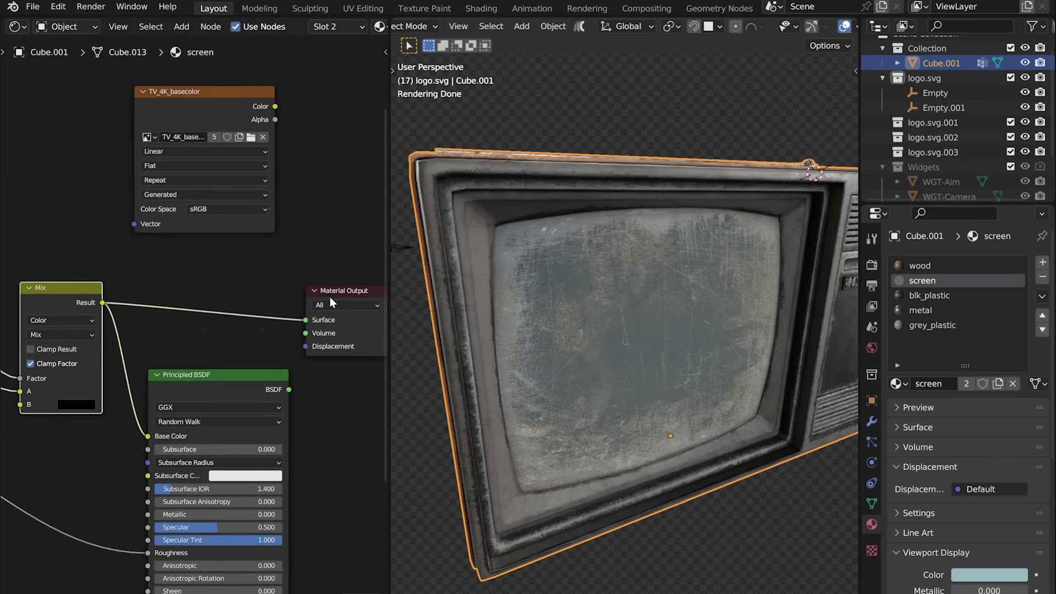
pyautogui.moveTo(328, 291)
pyautogui.mouseDown()
pyautogui.moveTo(318, 294)
pyautogui.moveTo(323, 276)
pyautogui.mouseUp()
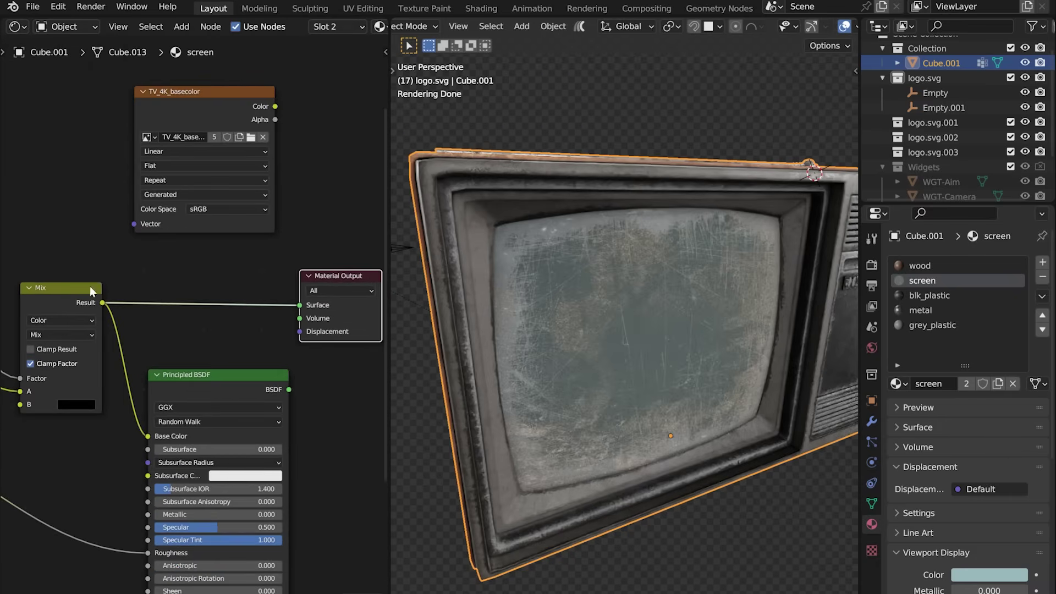
pyautogui.moveTo(90, 286); pyautogui.dragTo(130, 277, button='middle')
pyautogui.moveTo(130, 277); pyautogui.dragTo(114, 282)
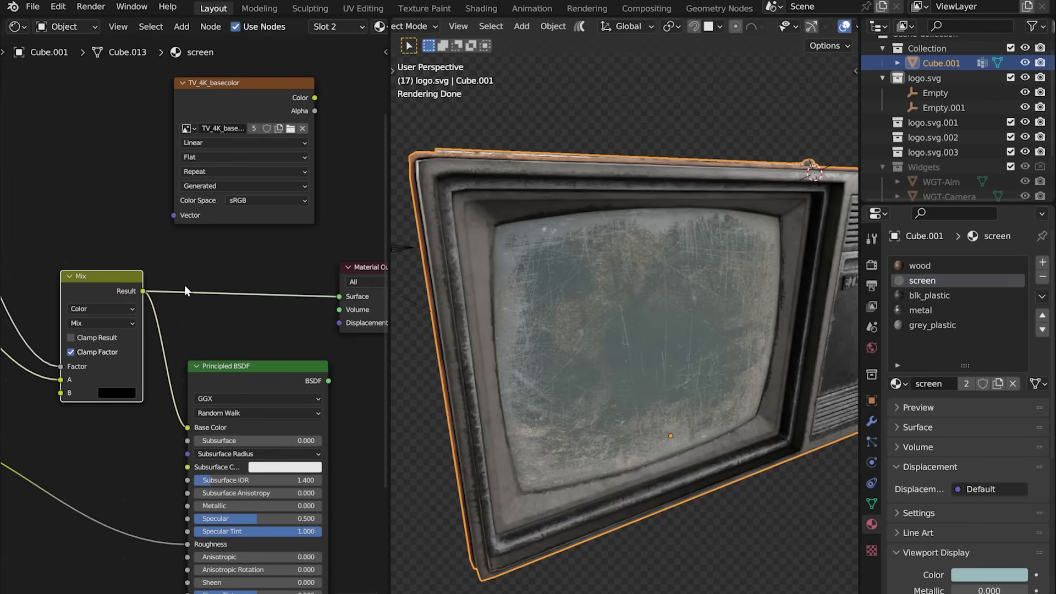
# Review the metal, grey_plastic and wood materials, moving grey_plastic's TV_4K_basecolor node up and left
pyautogui.click(919, 265)
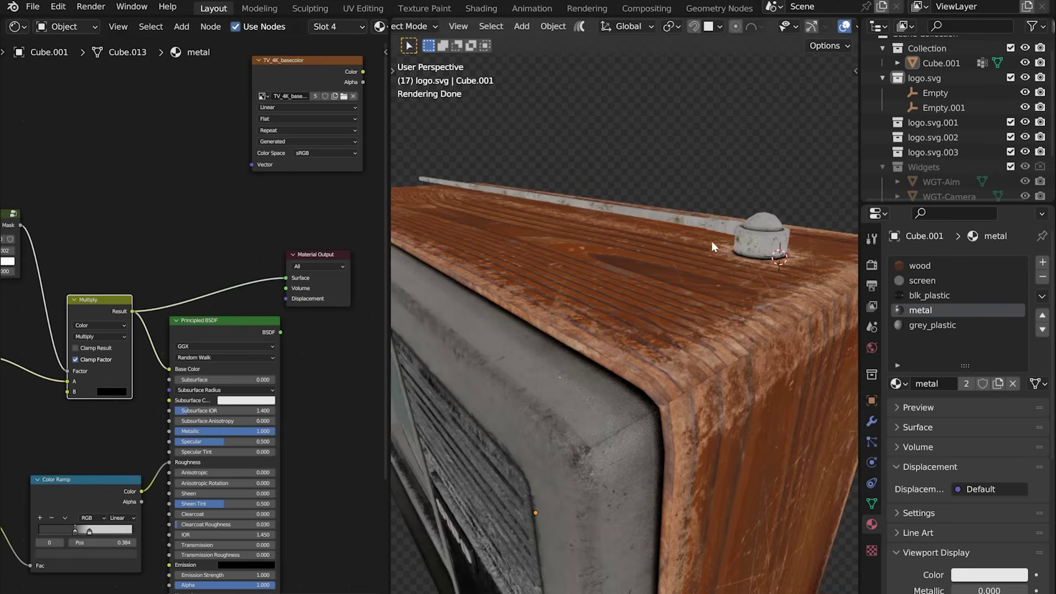
pyautogui.scroll(-8, 711, 241)
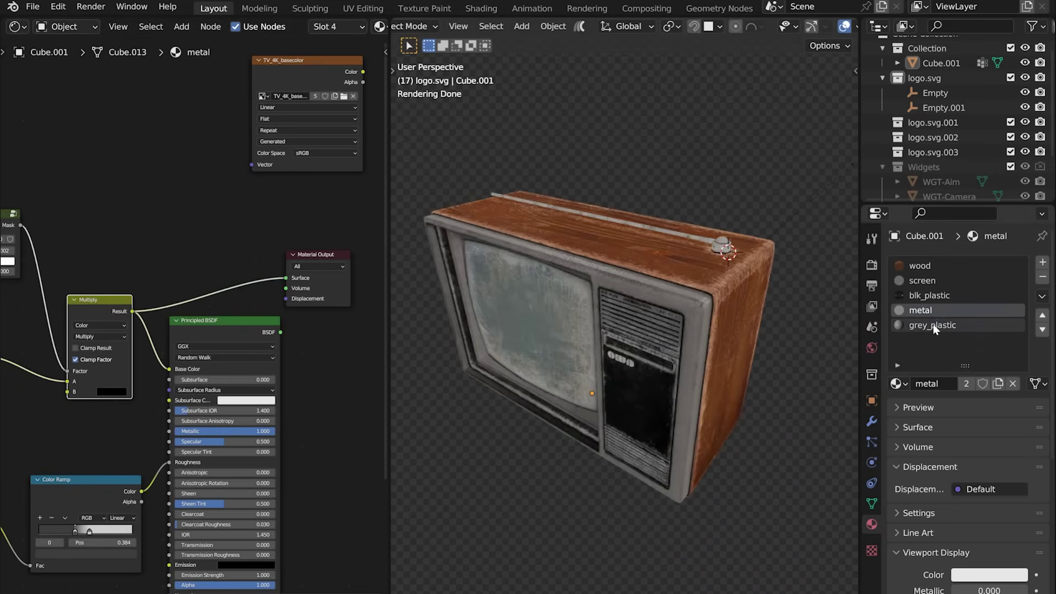
pyautogui.click(933, 325)
pyautogui.scroll(-3, 192, 275)
pyautogui.moveTo(160, 246); pyautogui.dragTo(77, 246, button='middle')
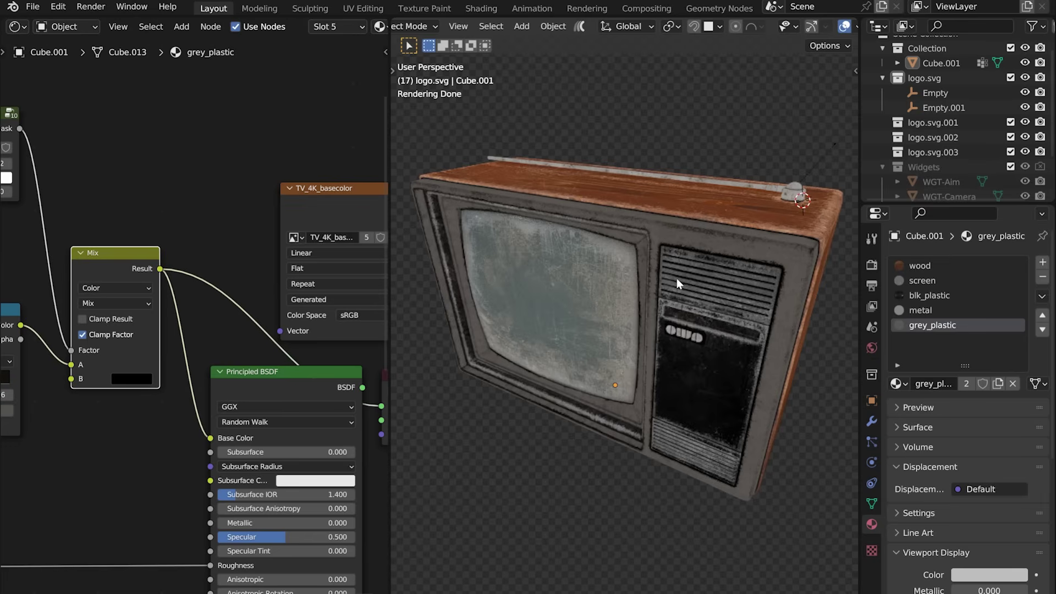
pyautogui.moveTo(363, 187); pyautogui.dragTo(248, 200, button='middle')
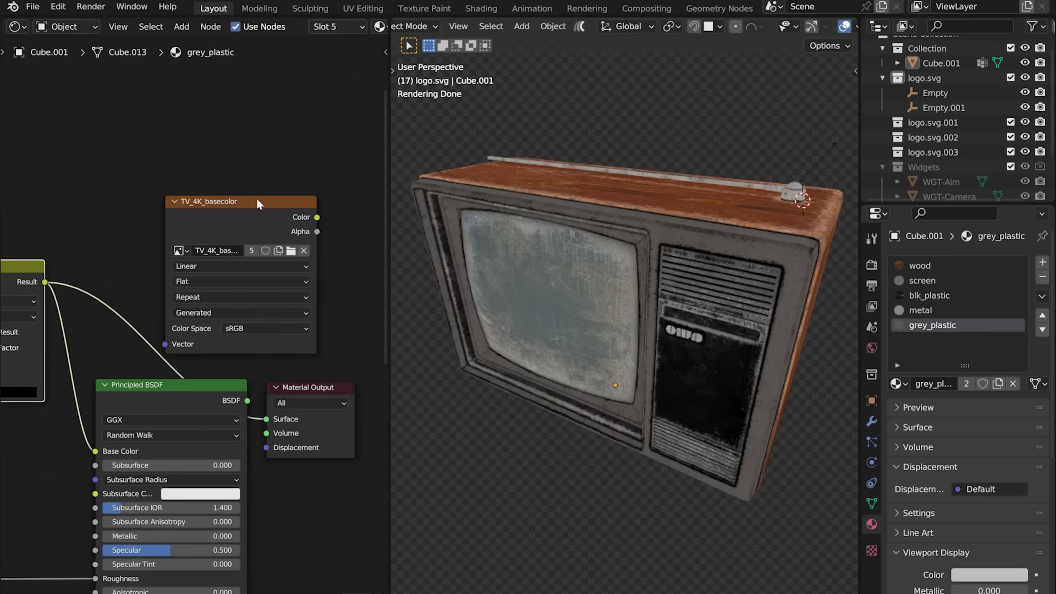
pyautogui.moveTo(249, 199); pyautogui.dragTo(234, 158)
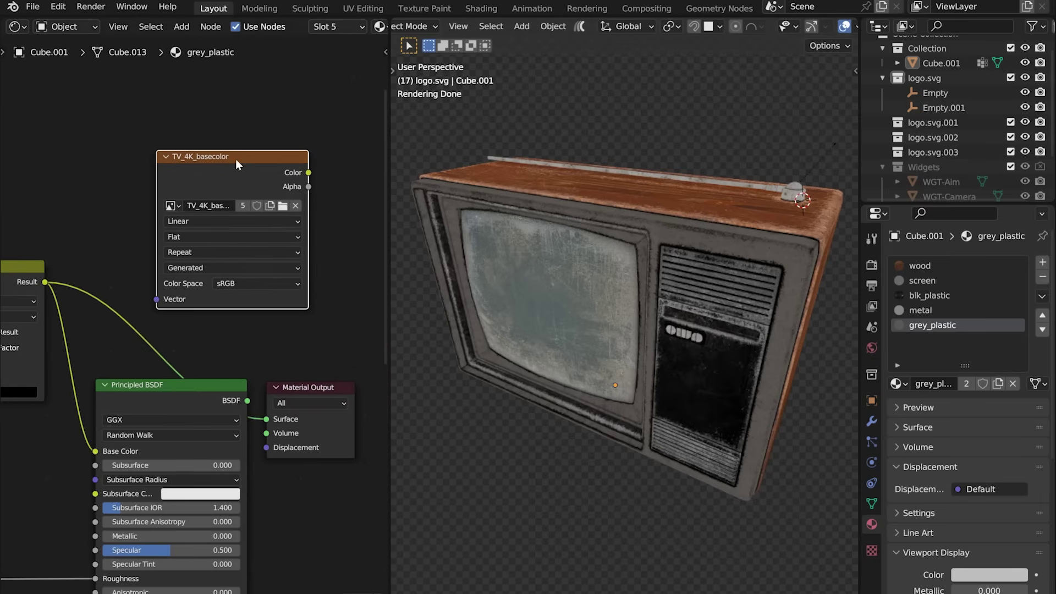
pyautogui.click(896, 267)
# Set the Render Properties bake type to Emit
pyautogui.click(872, 266)
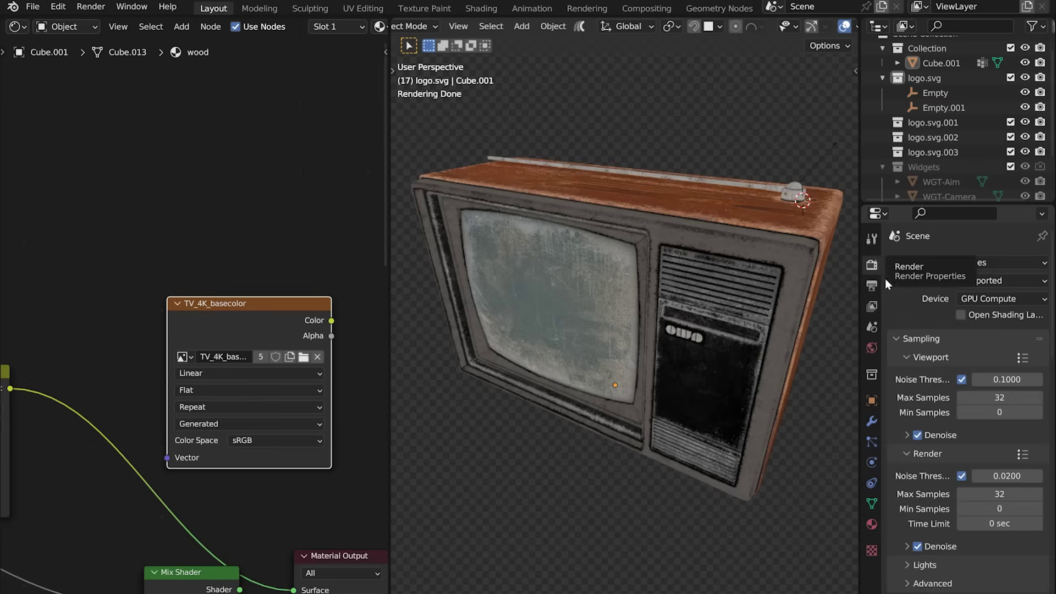
pyautogui.scroll(-20, 935, 385)
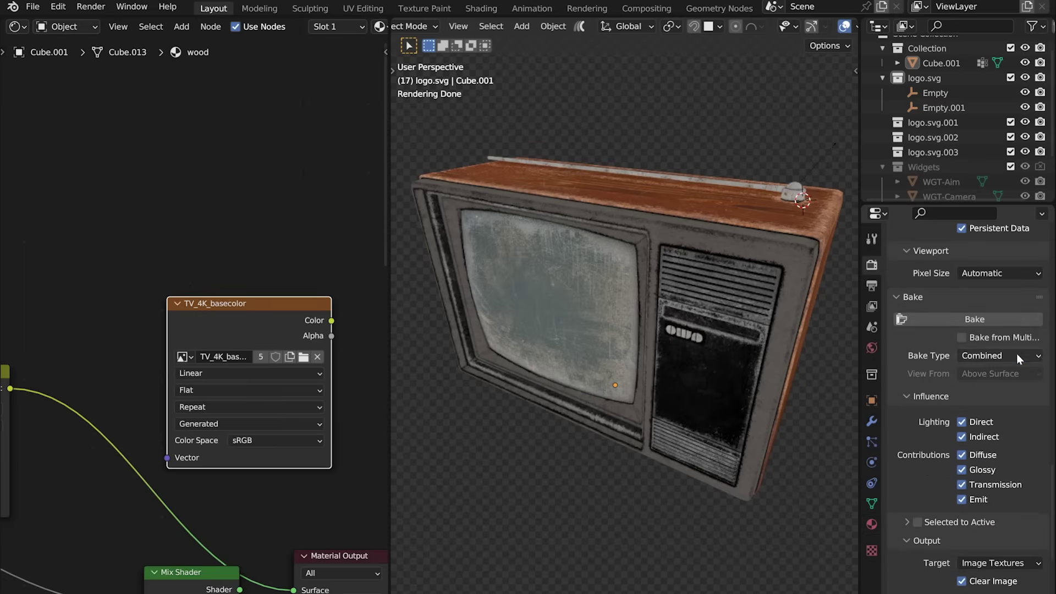
pyautogui.click(1016, 355)
pyautogui.click(967, 484)
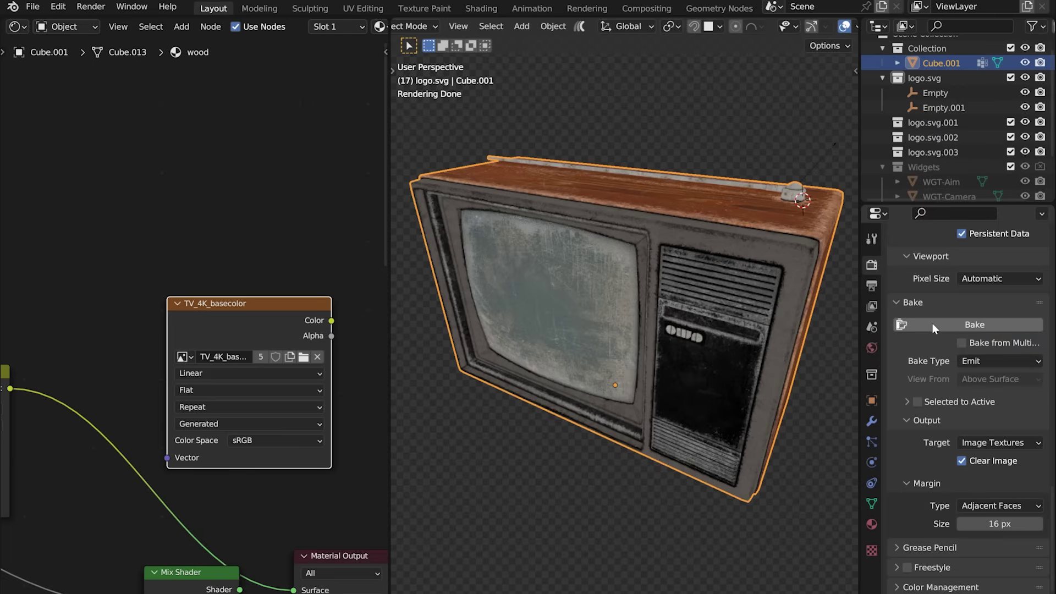
pyautogui.click(16, 27)
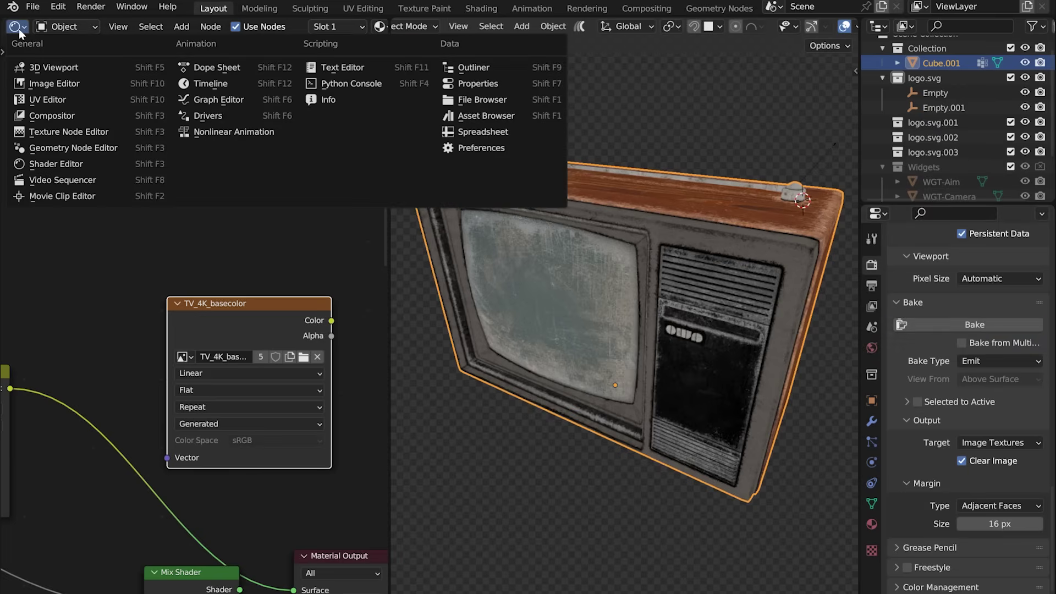
# Show TV_4K_basecolor in an Image Editor and save it as RGB PNG TV_4K_basecolor.png
pyautogui.click(57, 83)
pyautogui.click(175, 26)
pyautogui.click(220, 141)
pyautogui.scroll(-5, 232, 180)
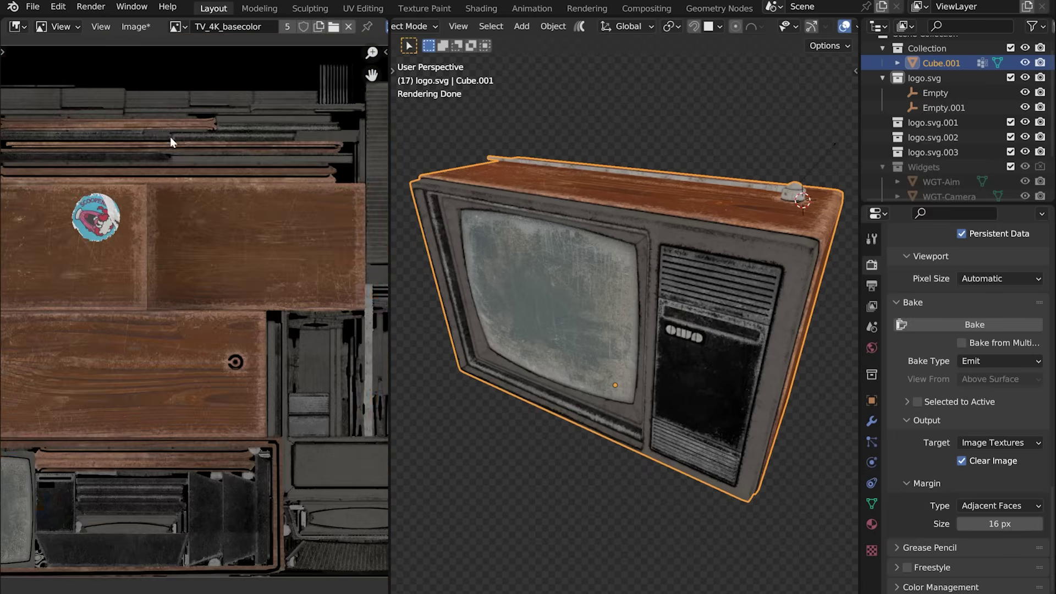
pyautogui.click(149, 29)
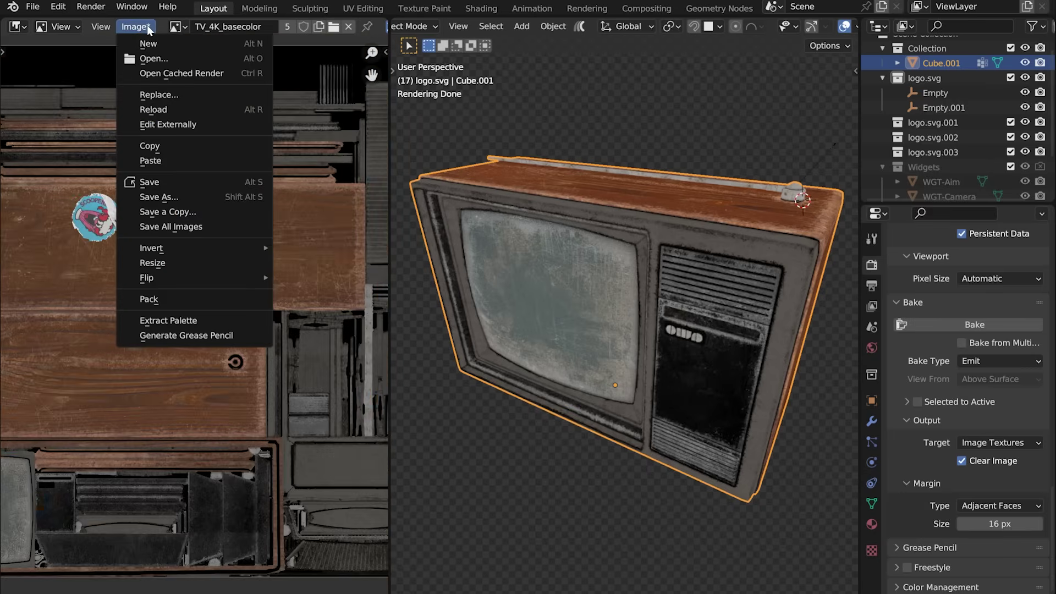
pyautogui.click(186, 197)
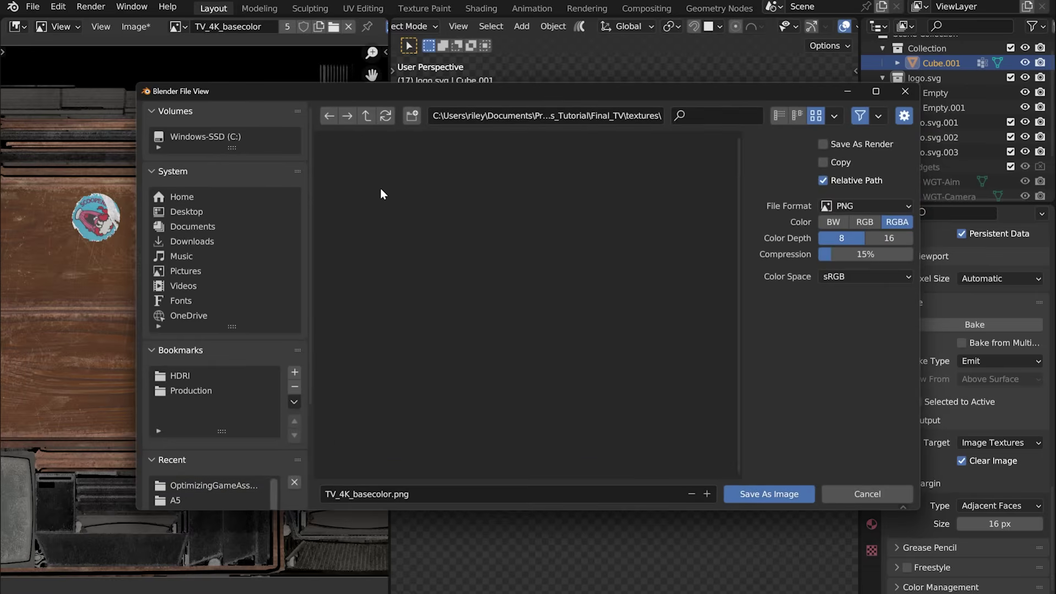
pyautogui.click(866, 226)
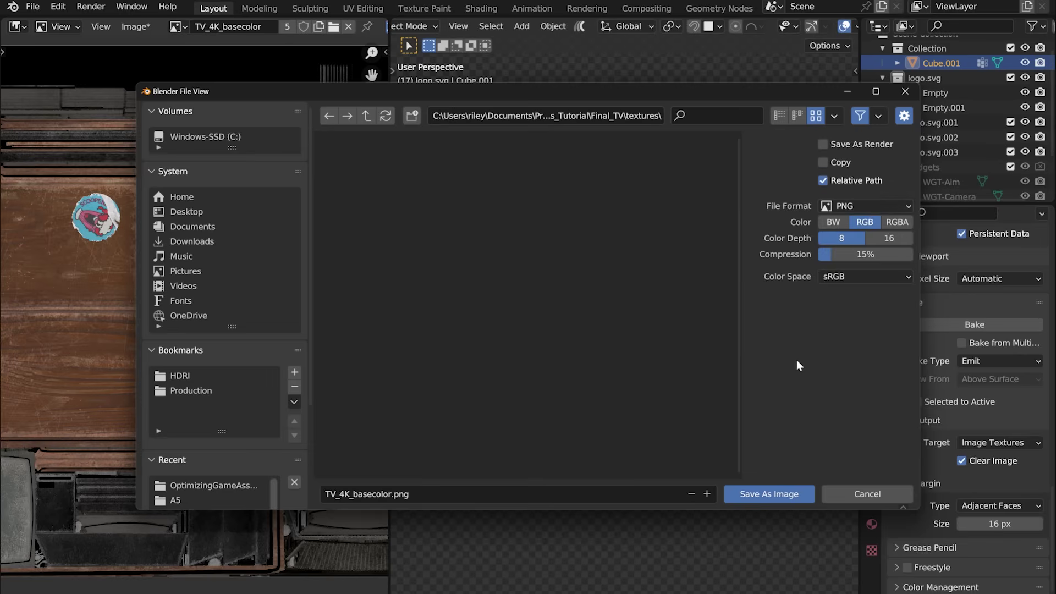
pyautogui.click(781, 495)
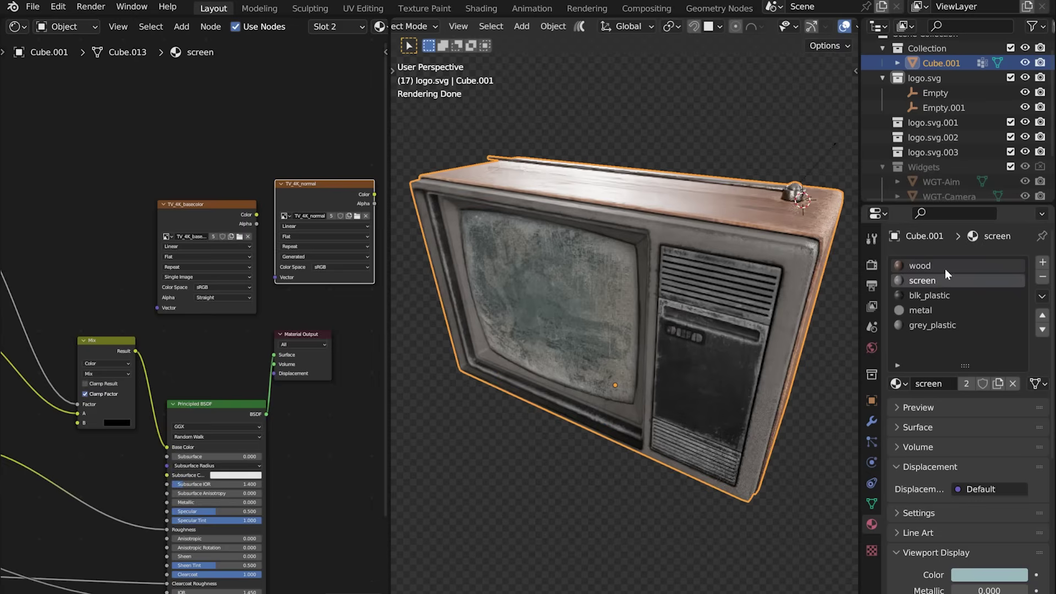
# Make the wood material's TV_4K_normal image node active and set the bake type to Normal
pyautogui.click(938, 266)
pyautogui.click(287, 223)
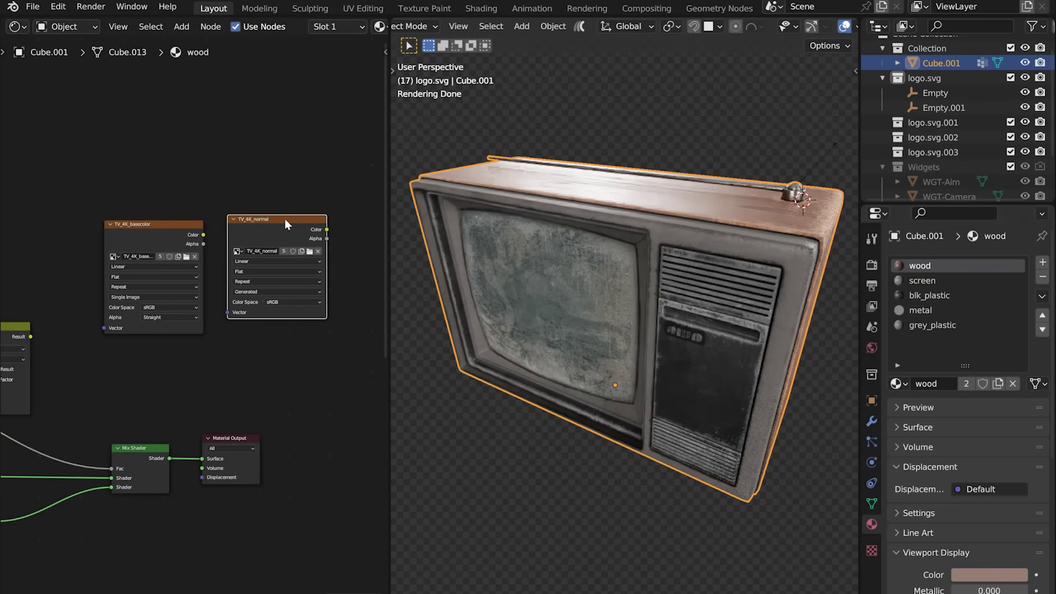
pyautogui.click(872, 266)
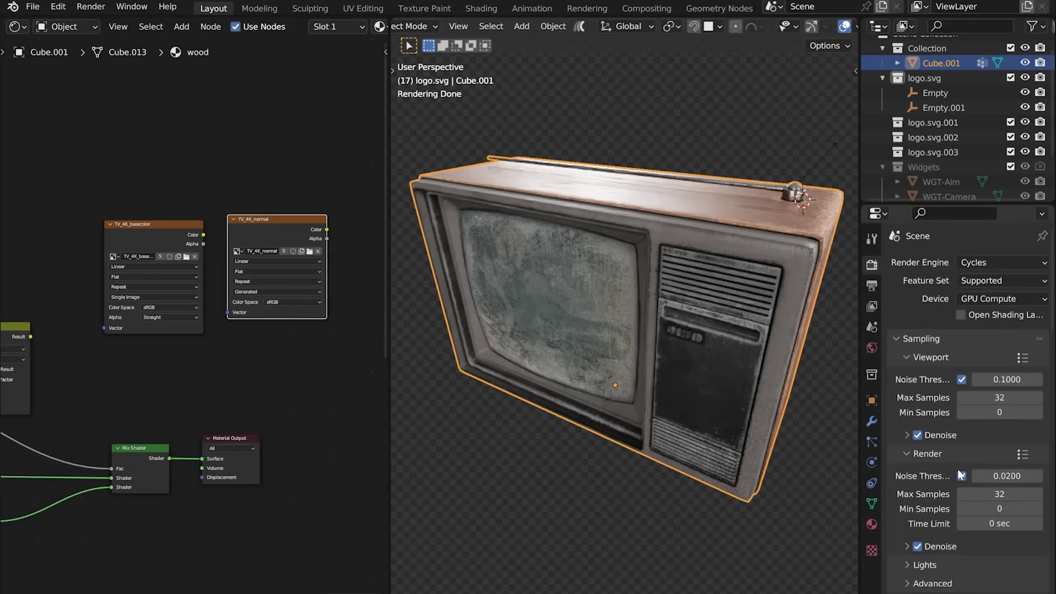
pyautogui.scroll(-20, 960, 457)
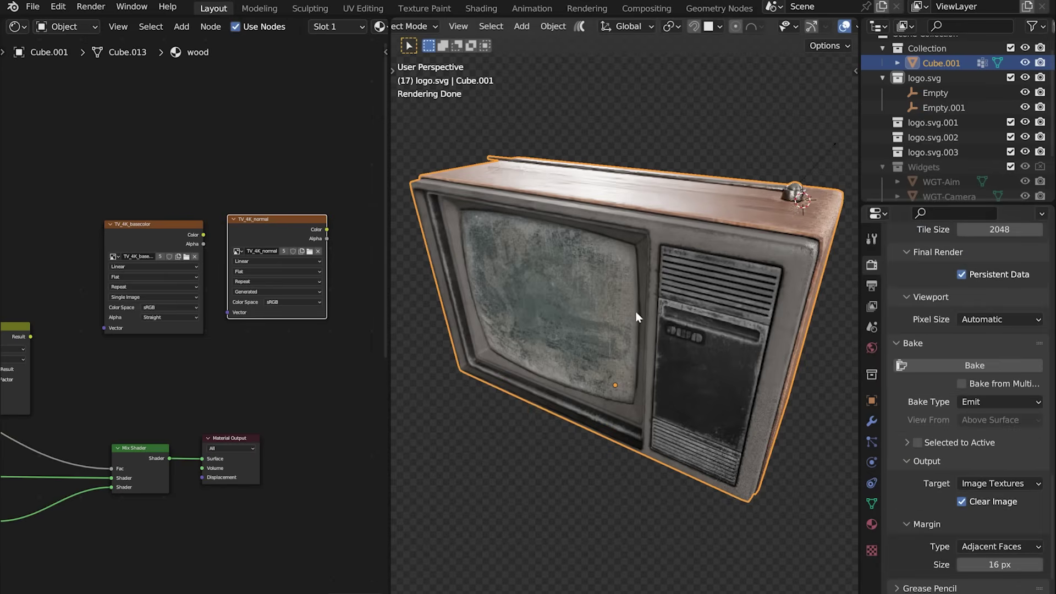
pyautogui.click(991, 402)
pyautogui.click(976, 319)
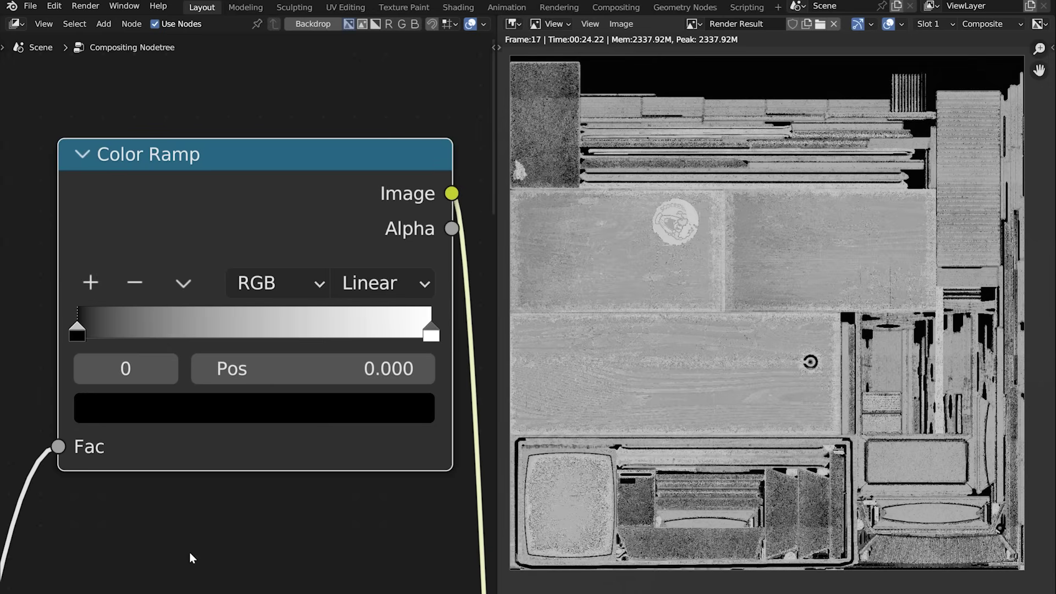
# Deselect the Color Ramp and move its black stop from 0.000 to 0.132
pyautogui.click(189, 553)
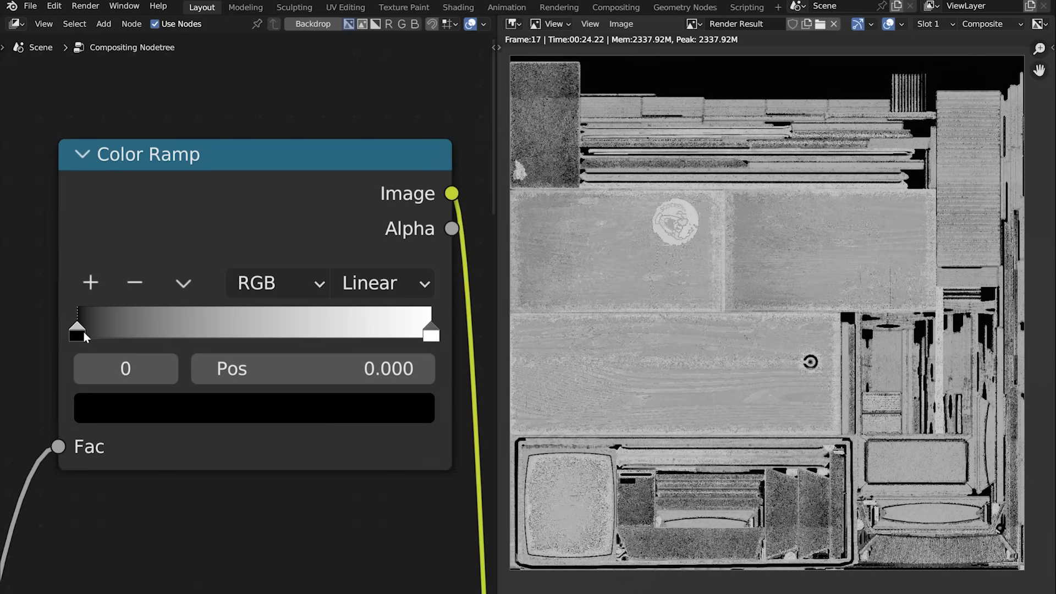
pyautogui.moveTo(84, 332); pyautogui.dragTo(328, 321)
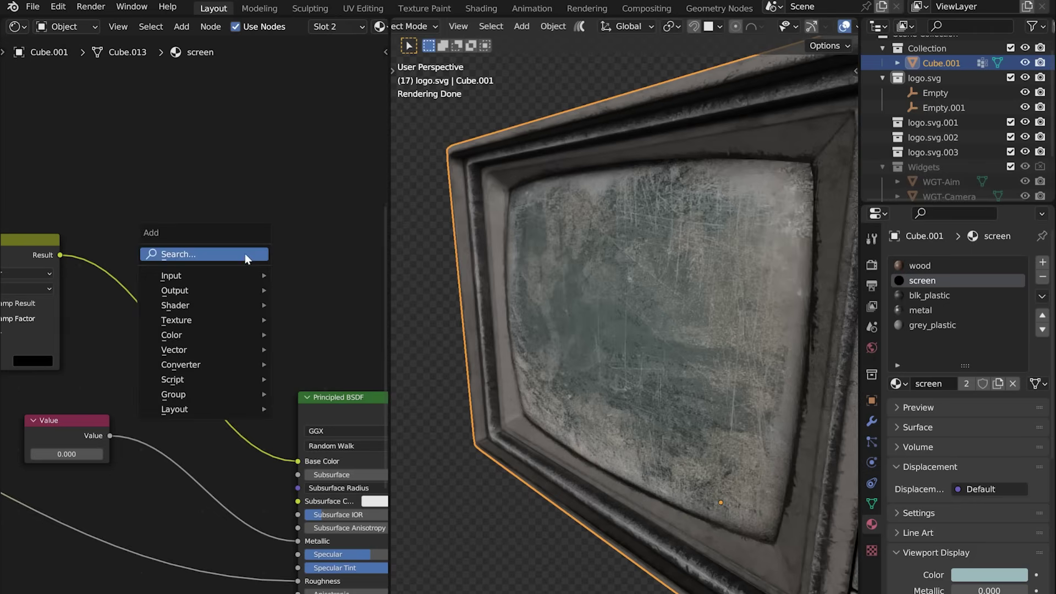
# Add a Combine Color node and route its output into the screen shader
pyautogui.write('combin')
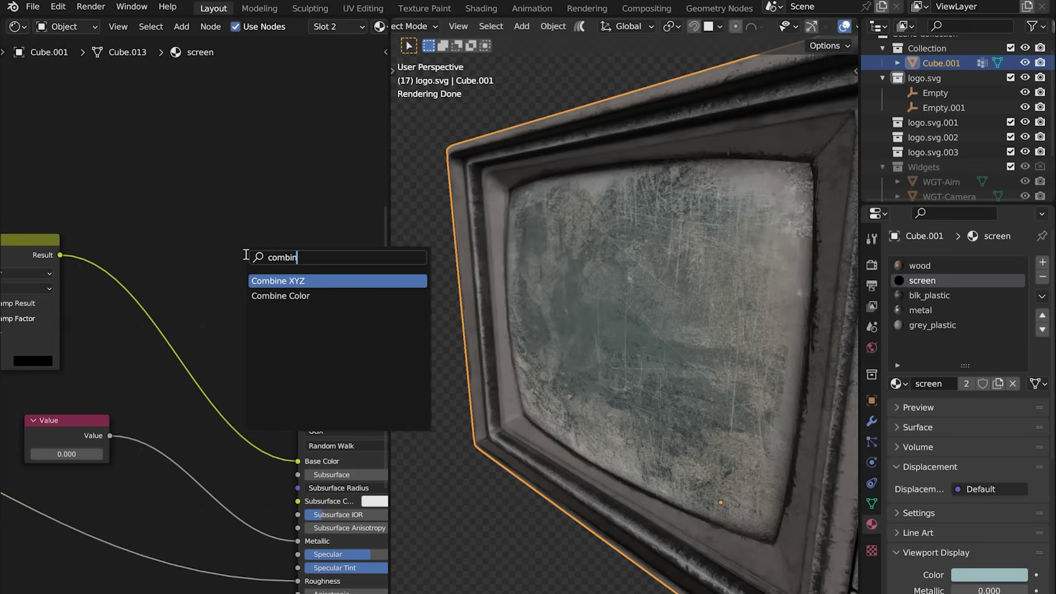
pyautogui.click(281, 296)
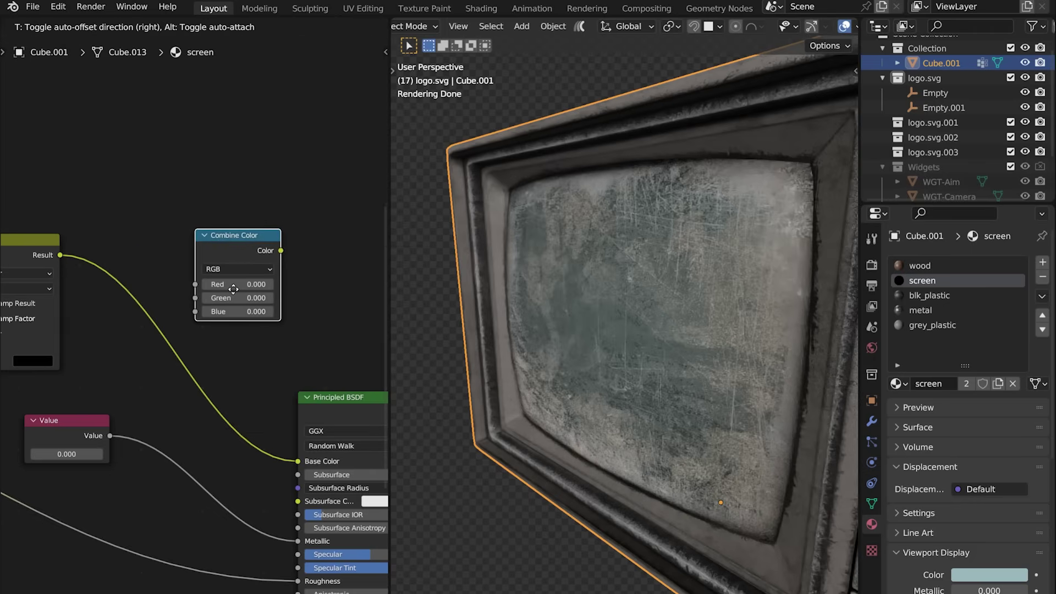
pyautogui.click(234, 289)
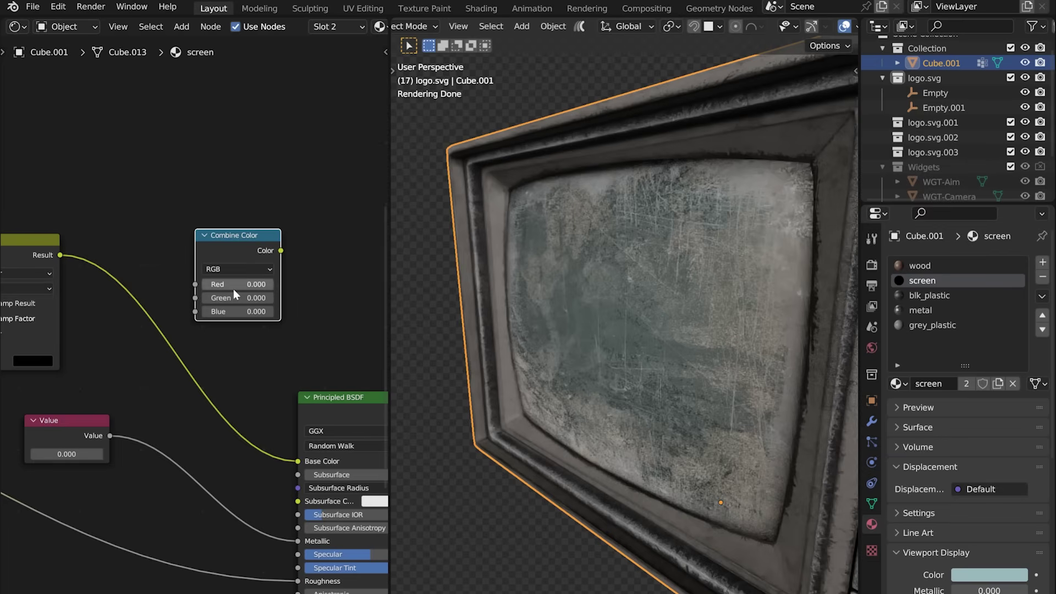
pyautogui.keyDown('ctrl'); pyautogui.keyDown('shift'); pyautogui.click(249, 236); pyautogui.keyUp('shift'); pyautogui.keyUp('ctrl')
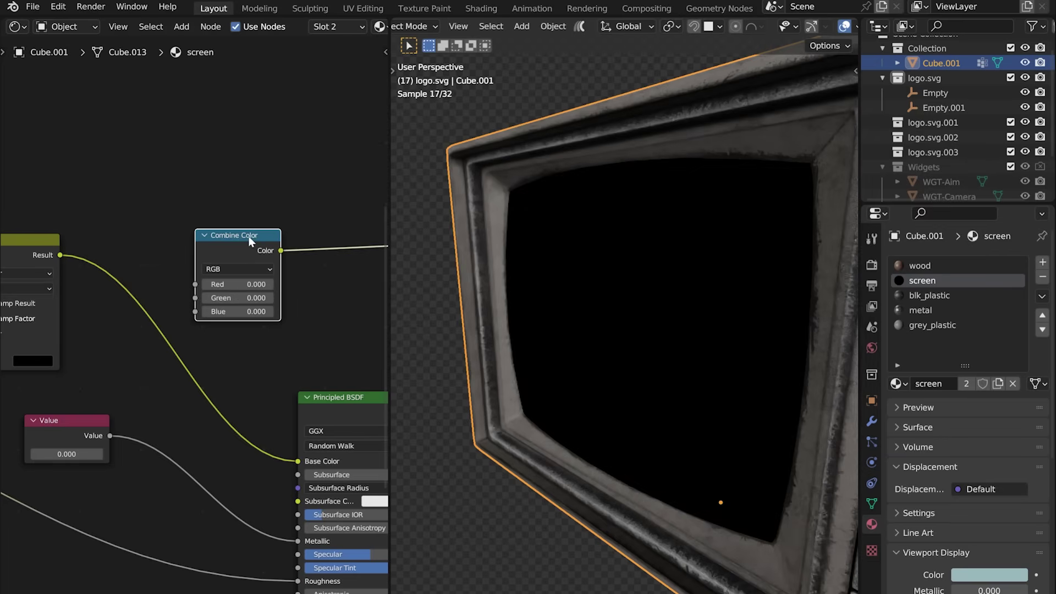
pyautogui.moveTo(625, 255); pyautogui.dragTo(632, 275, button='middle')
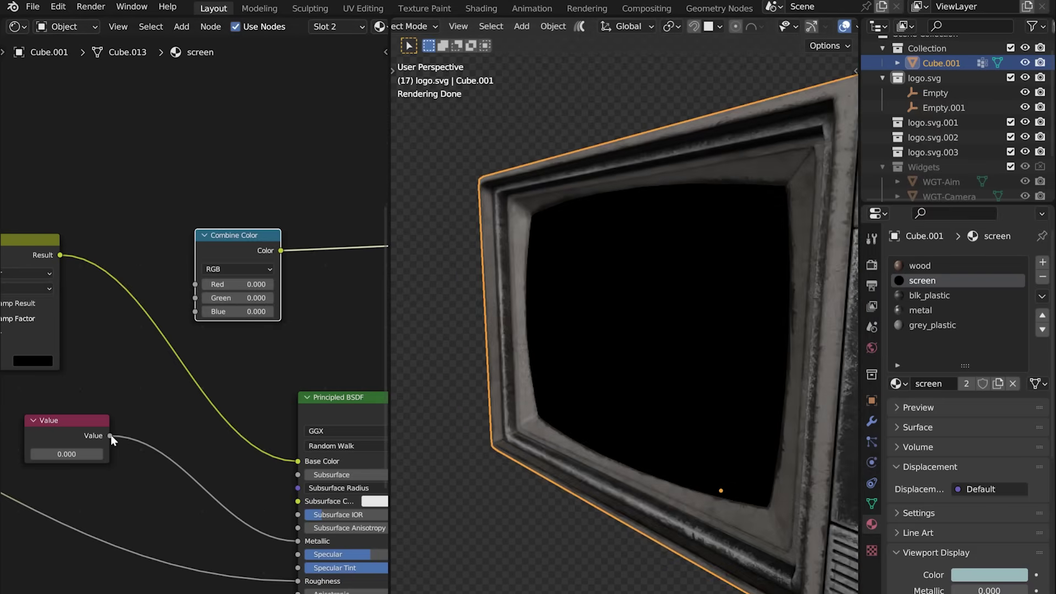
# Wire the Value node into Red, a rerouted link into Green, and the texture Color into Blue
pyautogui.moveTo(111, 434); pyautogui.dragTo(196, 283)
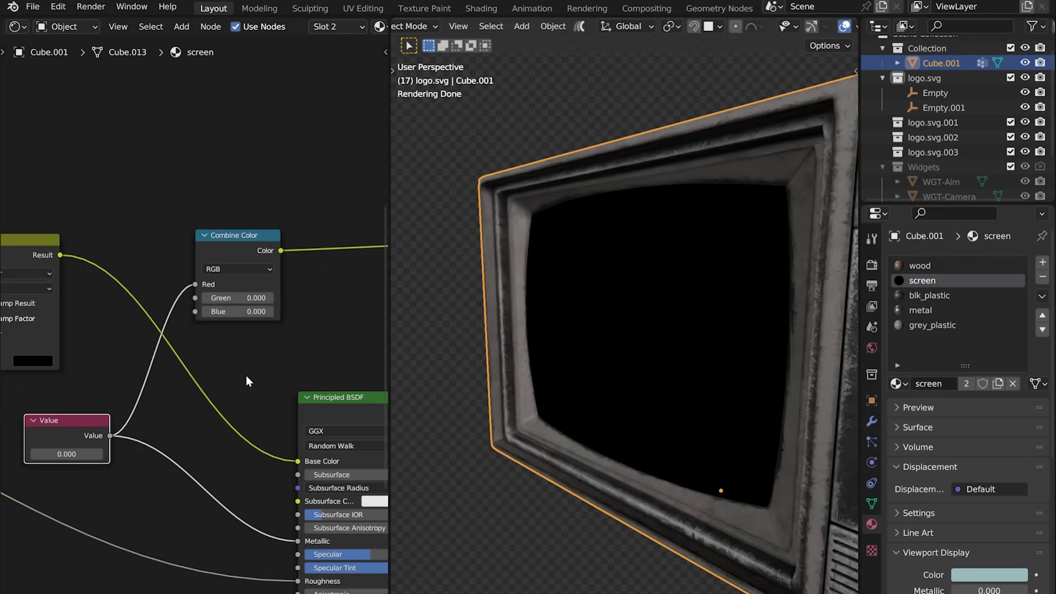
pyautogui.scroll(-1, 246, 380)
pyautogui.moveTo(229, 376); pyautogui.dragTo(228, 332, button='middle')
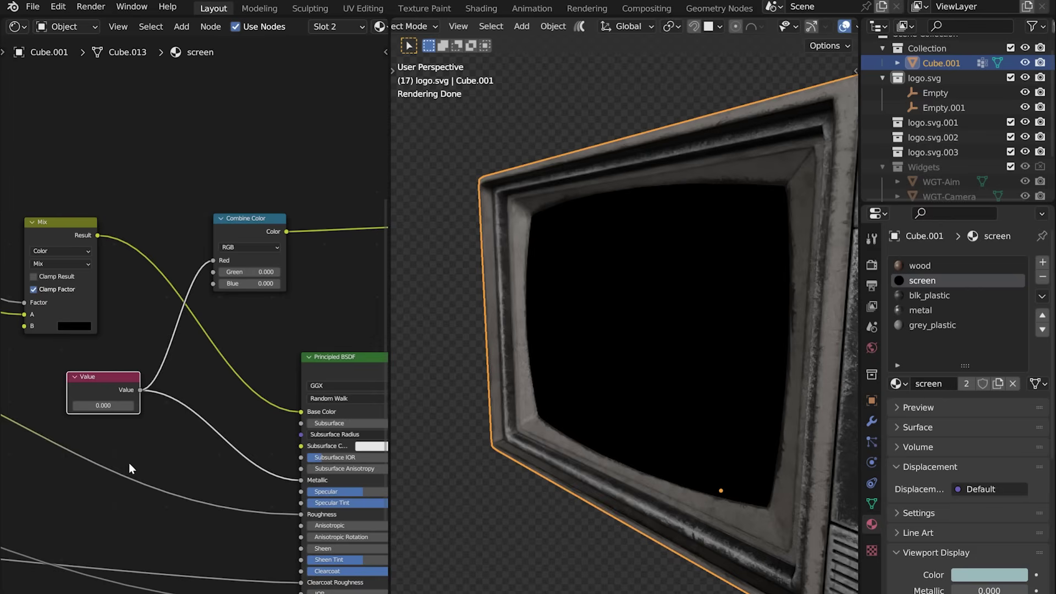
pyautogui.keyDown('shift'); pyautogui.moveTo(129, 463); pyautogui.dragTo(110, 493, button='right'); pyautogui.keyUp('shift')
pyautogui.moveTo(122, 475); pyautogui.dragTo(215, 273)
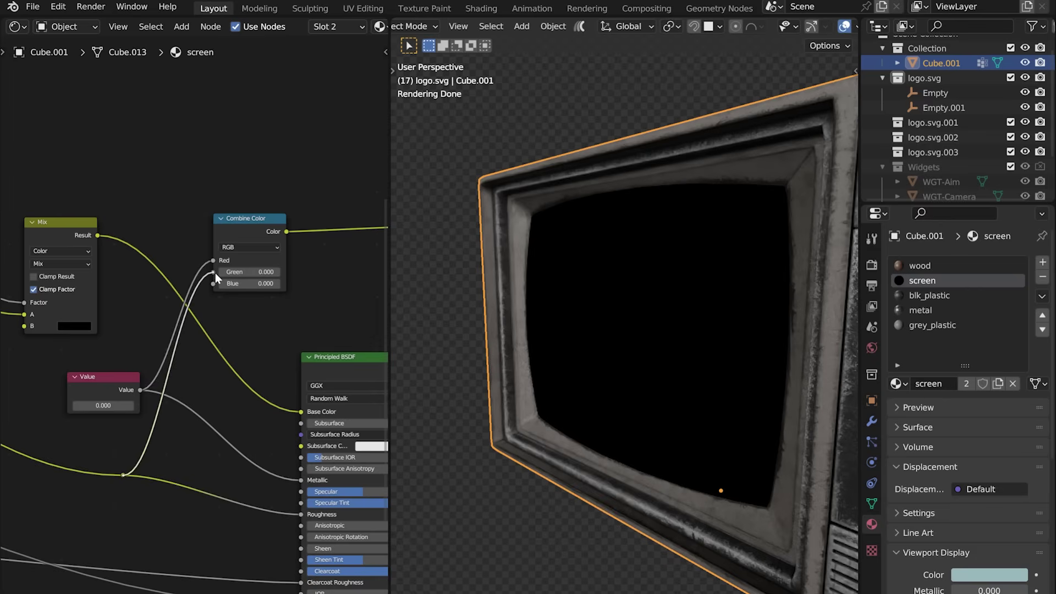
pyautogui.scroll(-2, 18, 193)
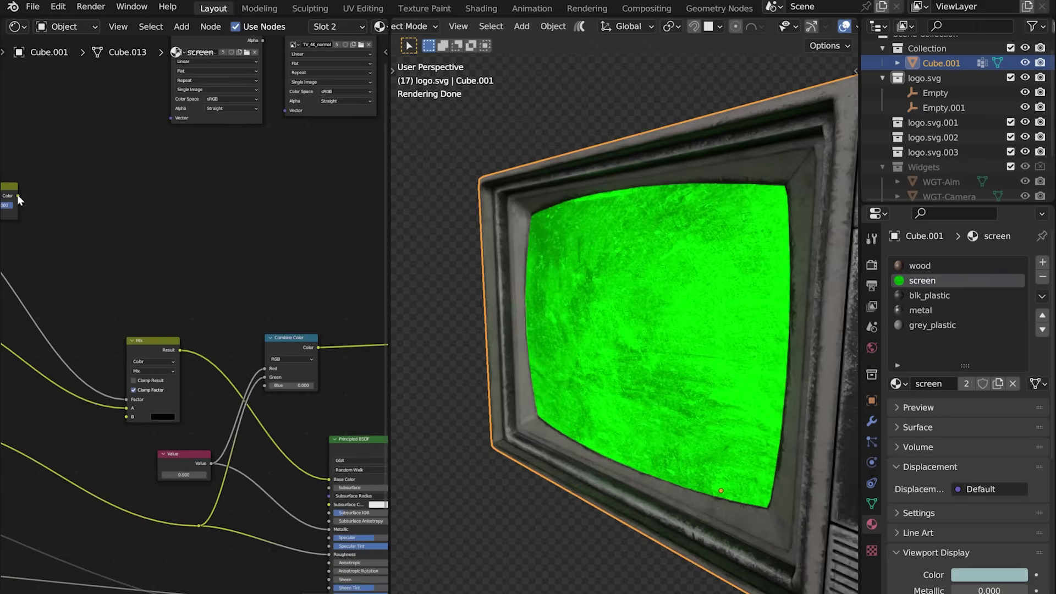
pyautogui.moveTo(17, 195); pyautogui.dragTo(264, 385)
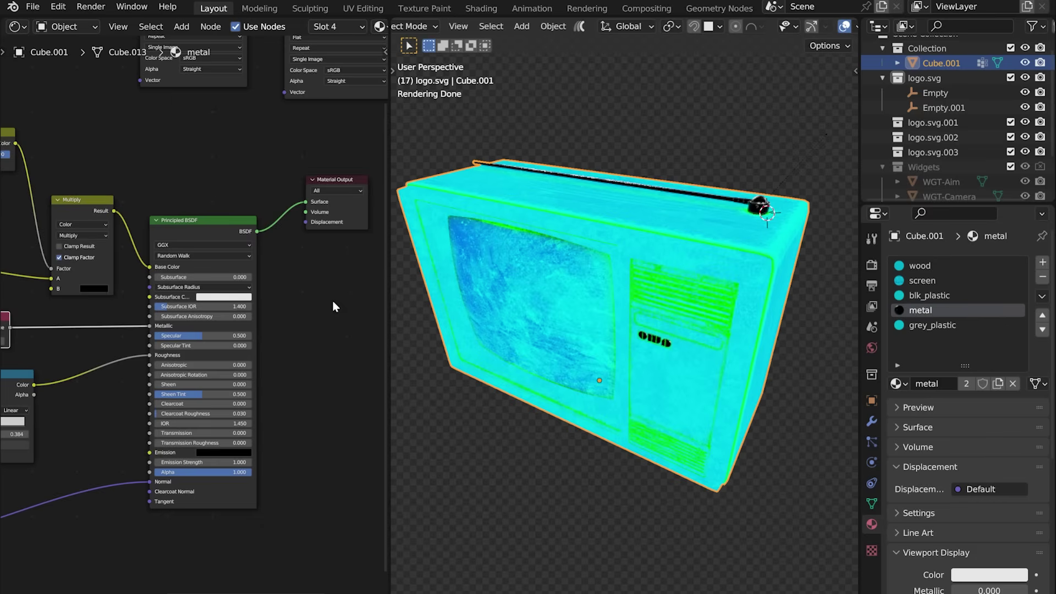
pyautogui.hotkey('shift', 'a')
# Add a Combine Color node to the metal material via the comb search
pyautogui.write('combi')
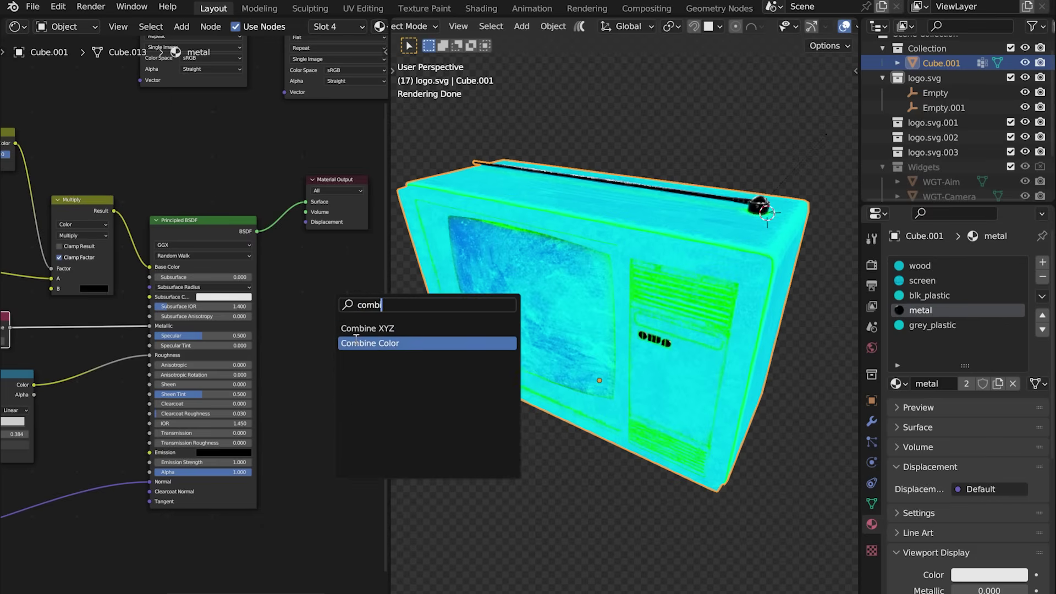
pyautogui.click(363, 343)
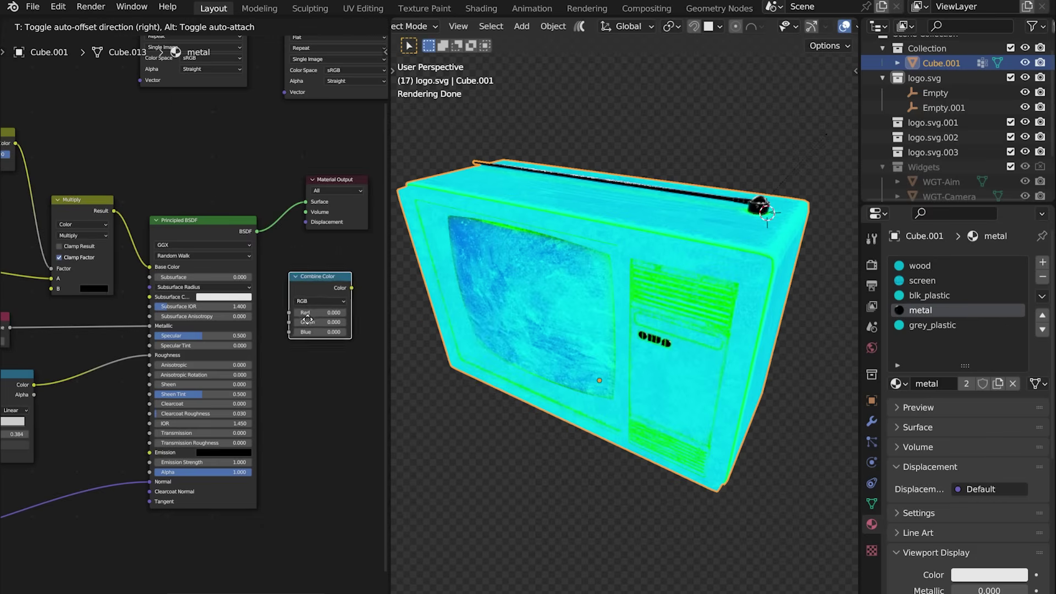
pyautogui.click(307, 319)
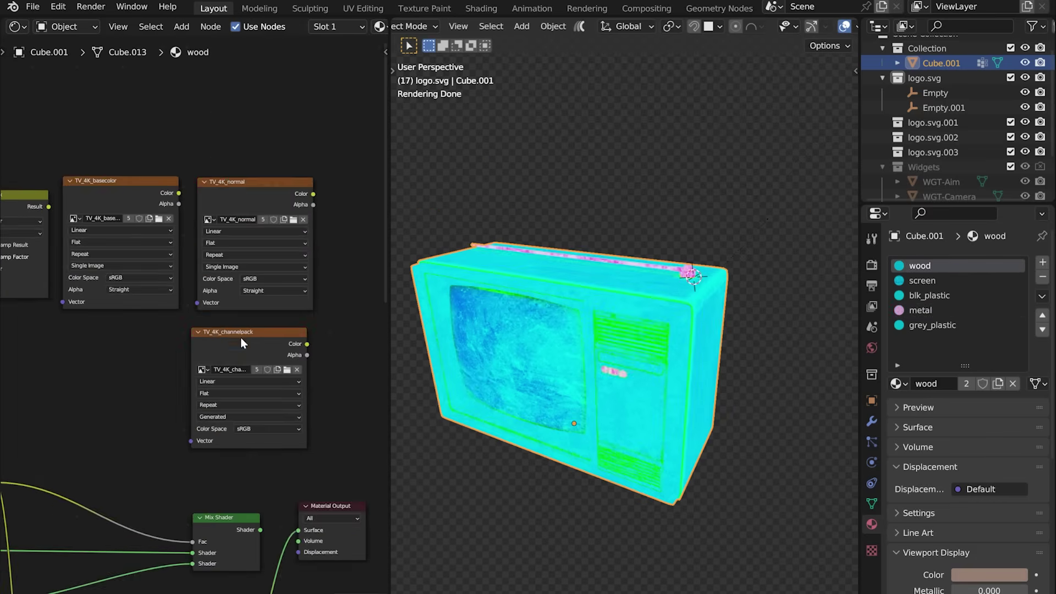
# Make TV_4K_channelpack the active bake target and set the bake type to Emit
pyautogui.click(240, 338)
pyautogui.scroll(2, 242, 336)
pyautogui.click(872, 265)
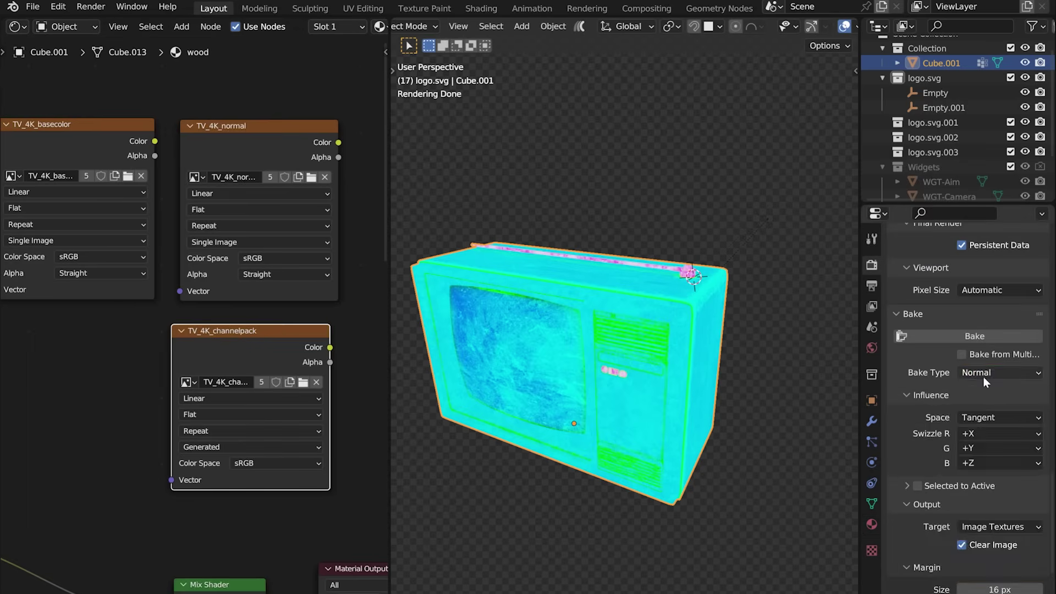
pyautogui.click(984, 375)
pyautogui.click(967, 498)
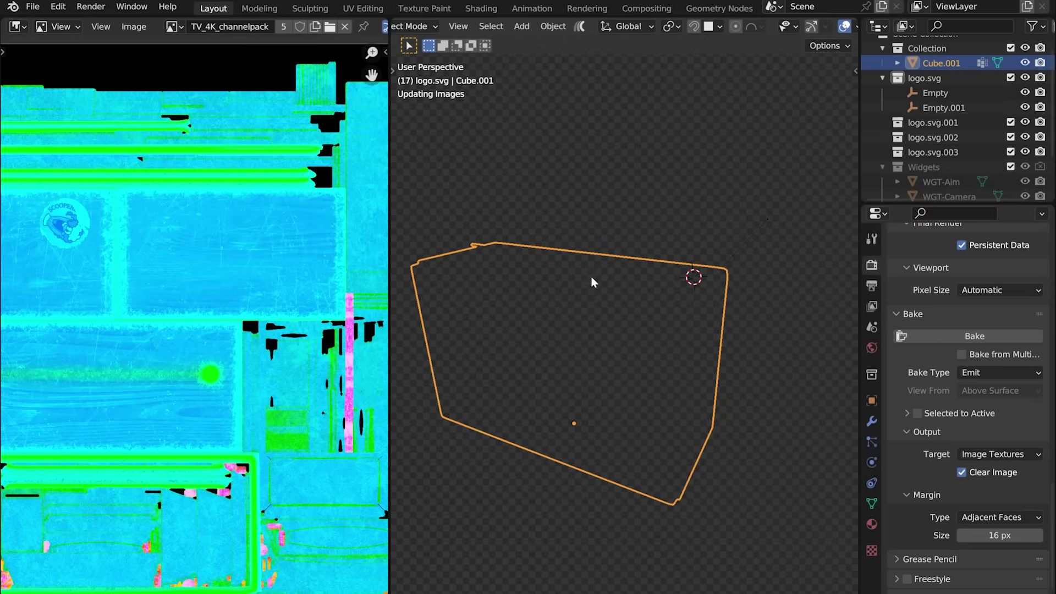
# Drag the baked TV_4K_basecolor texture file into the compositor
pyautogui.moveTo(634, 302); pyautogui.dragTo(689, 266, button='middle')
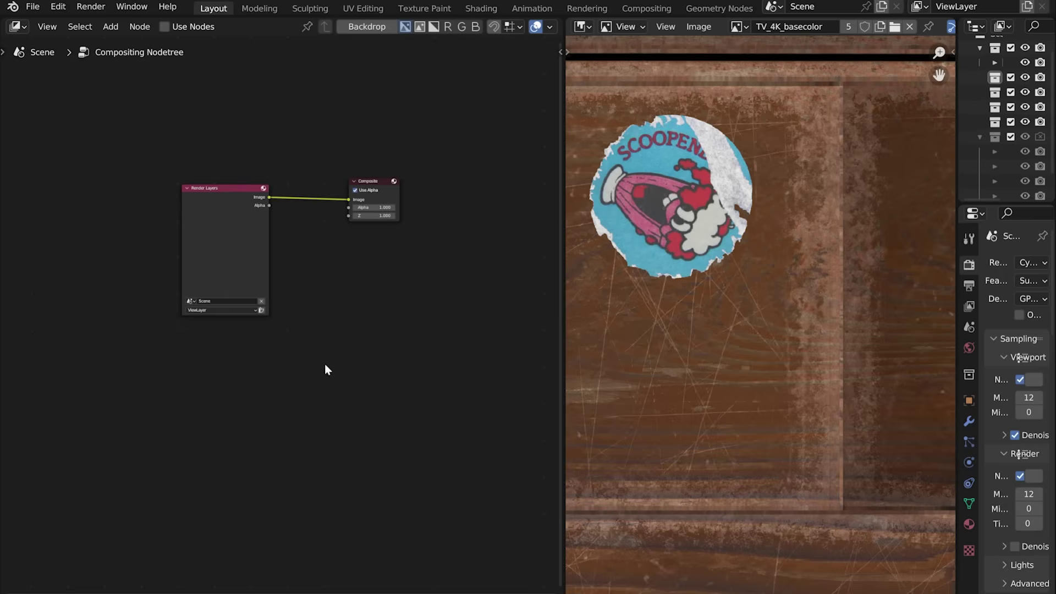
pyautogui.click(497, 575)
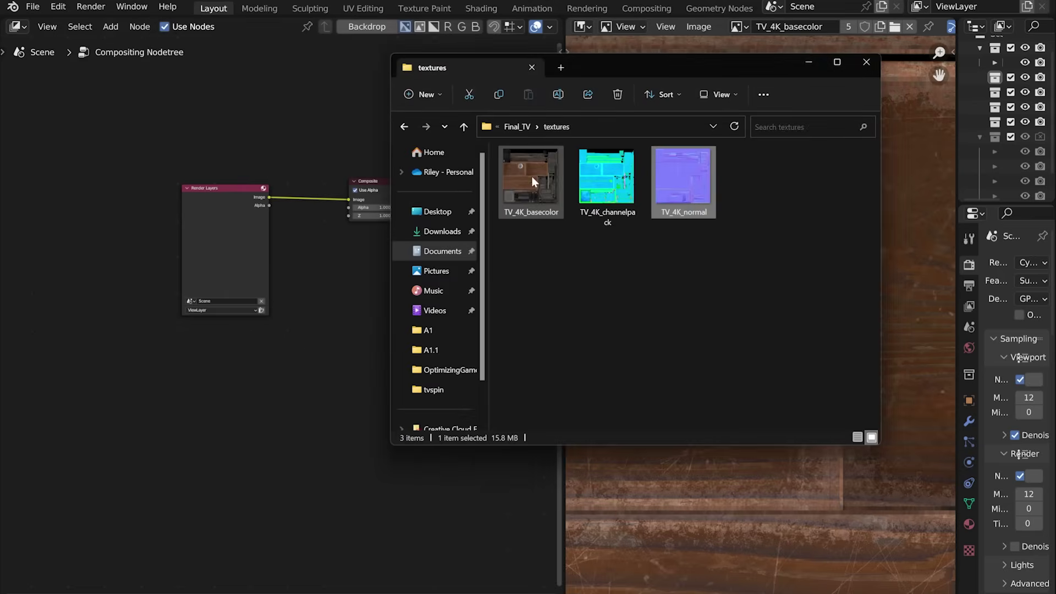
pyautogui.moveTo(531, 176); pyautogui.dragTo(190, 380)
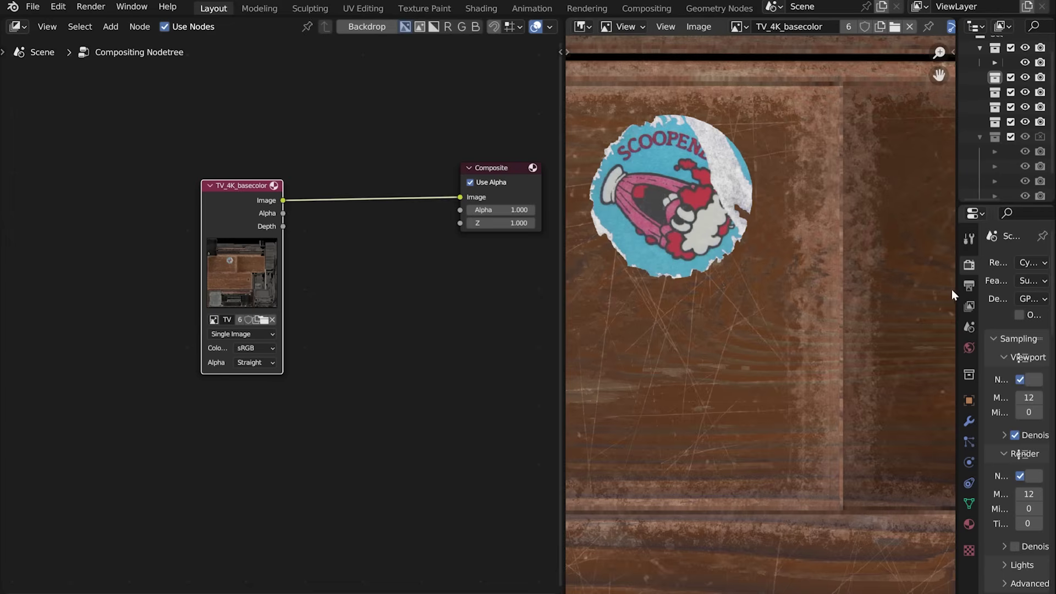
# Set the render resolution to 4096 × 4096 and the view transform to Standard
pyautogui.moveTo(954, 292); pyautogui.dragTo(986, 299)
pyautogui.write('409')
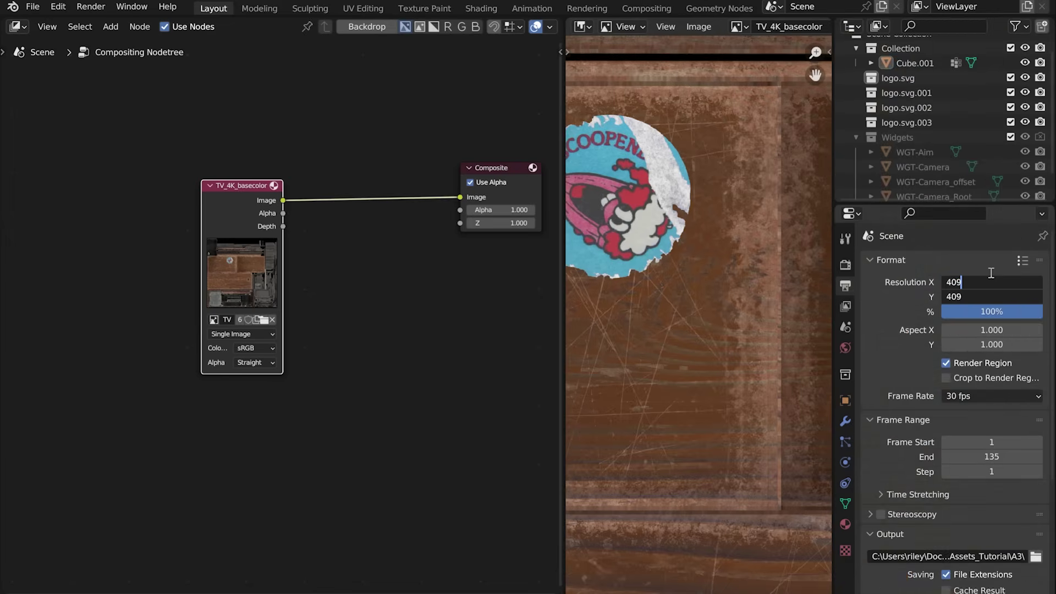
pyautogui.write('6')
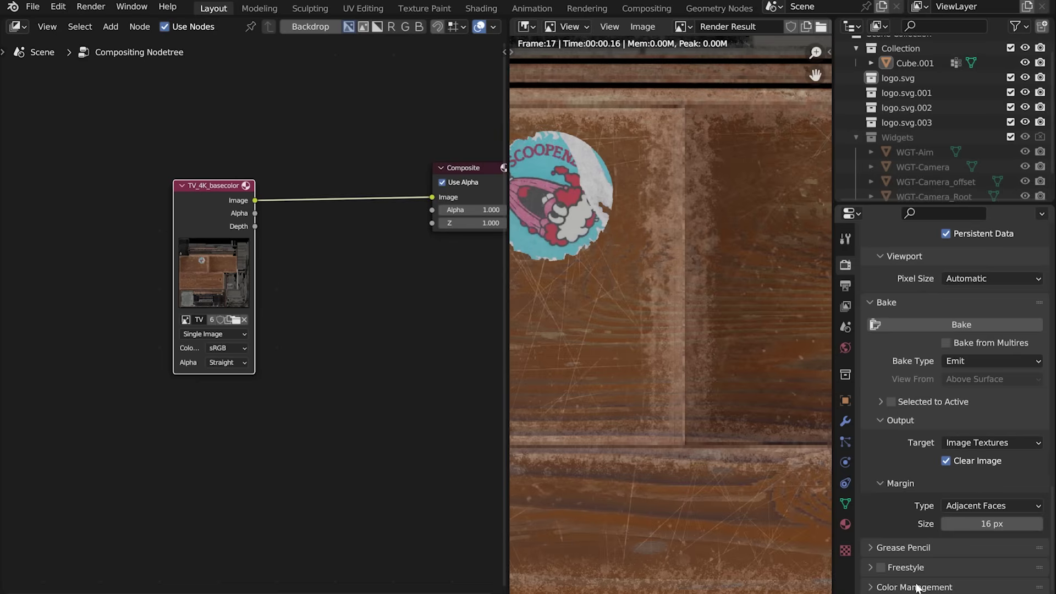
pyautogui.scroll(-5, 968, 497)
pyautogui.click(975, 494)
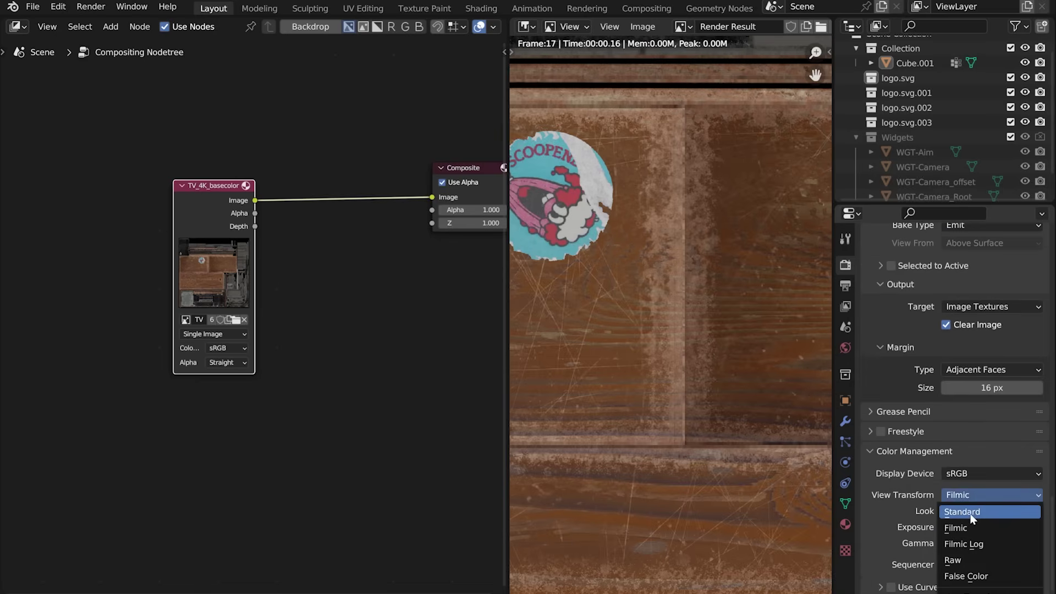
pyautogui.click(969, 511)
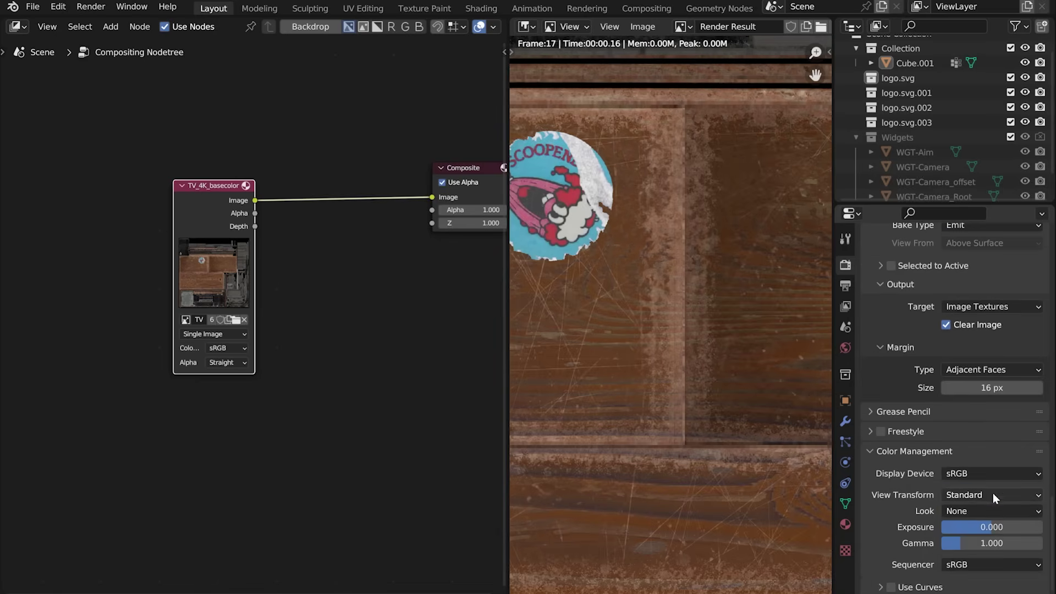
pyautogui.scroll(-2, 689, 251)
pyautogui.moveTo(648, 243); pyautogui.dragTo(699, 252, button='middle')
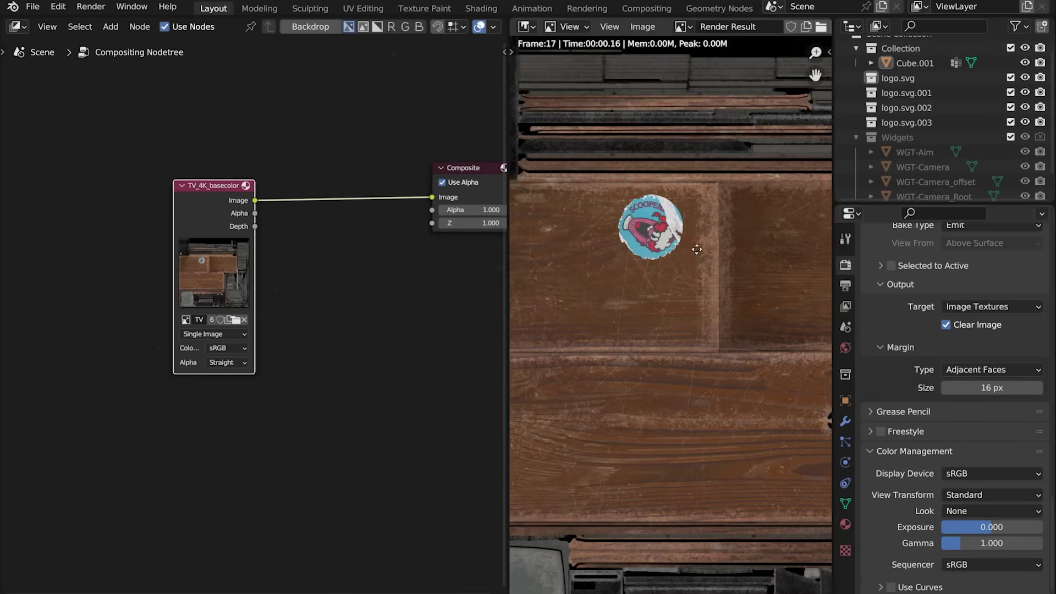
pyautogui.scroll(4, 671, 212)
pyautogui.scroll(-3, 671, 212)
pyautogui.press('Home')
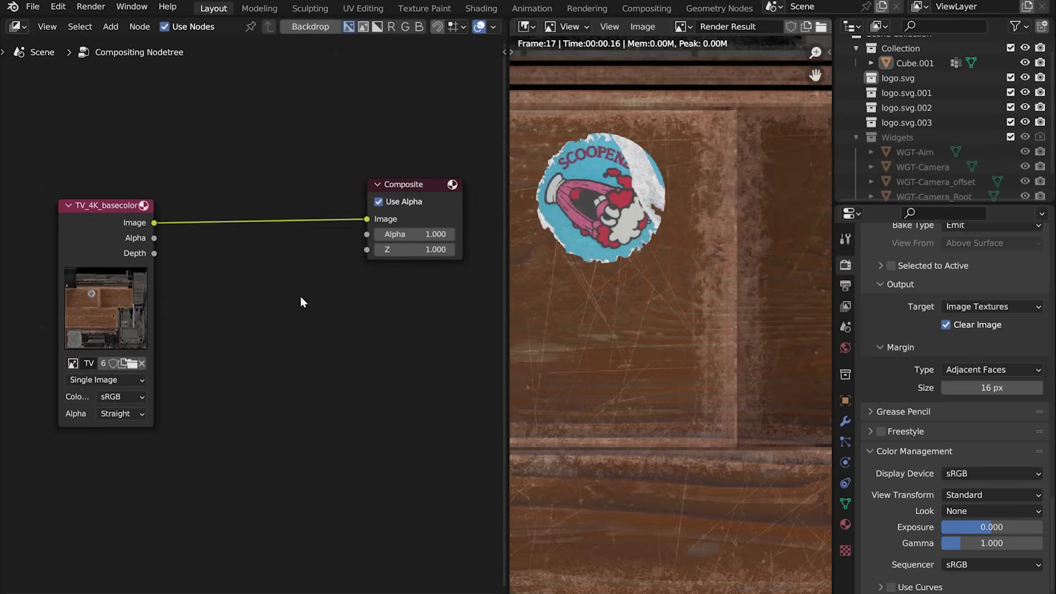
# Insert a Soften filter on the image-to-composite link and switch it to Diamond Sharpen
pyautogui.hotkey('shift', 'a')
pyautogui.write('soft')
pyautogui.press('Return')
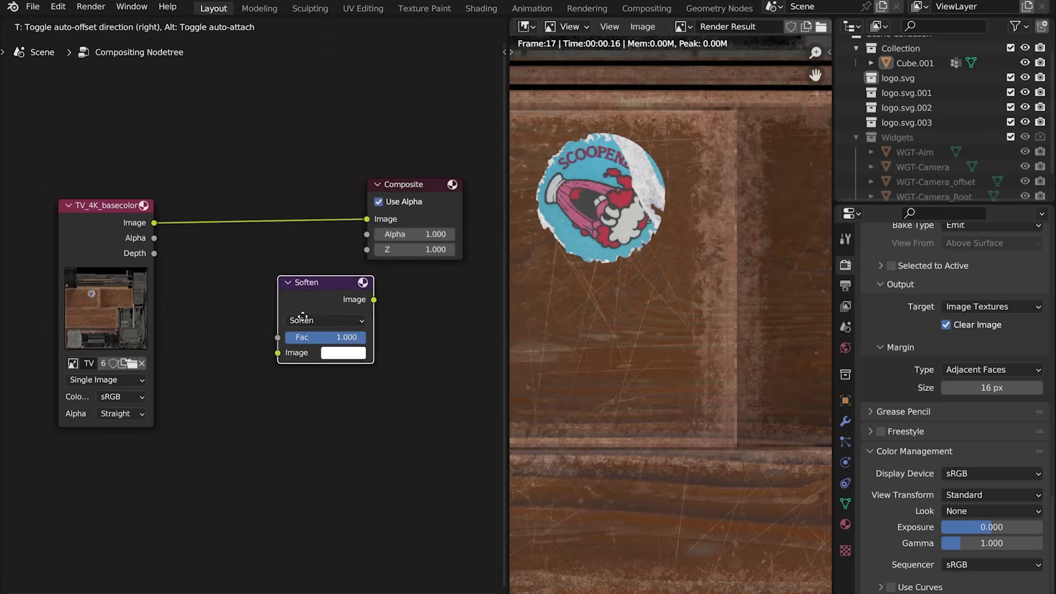
pyautogui.click(258, 228)
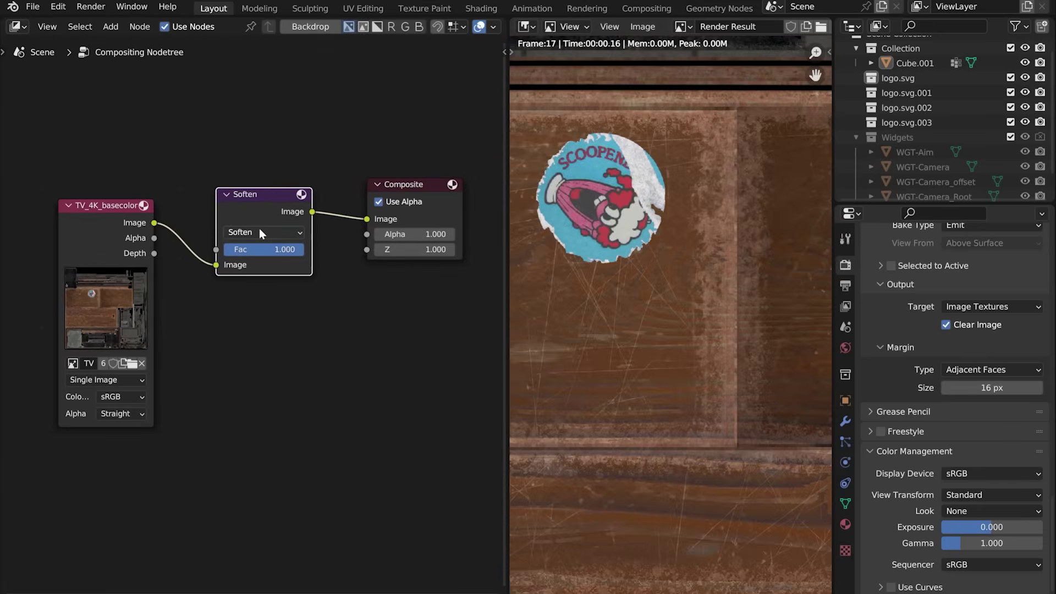
pyautogui.scroll(1, 605, 212)
pyautogui.scroll(1, 662, 276)
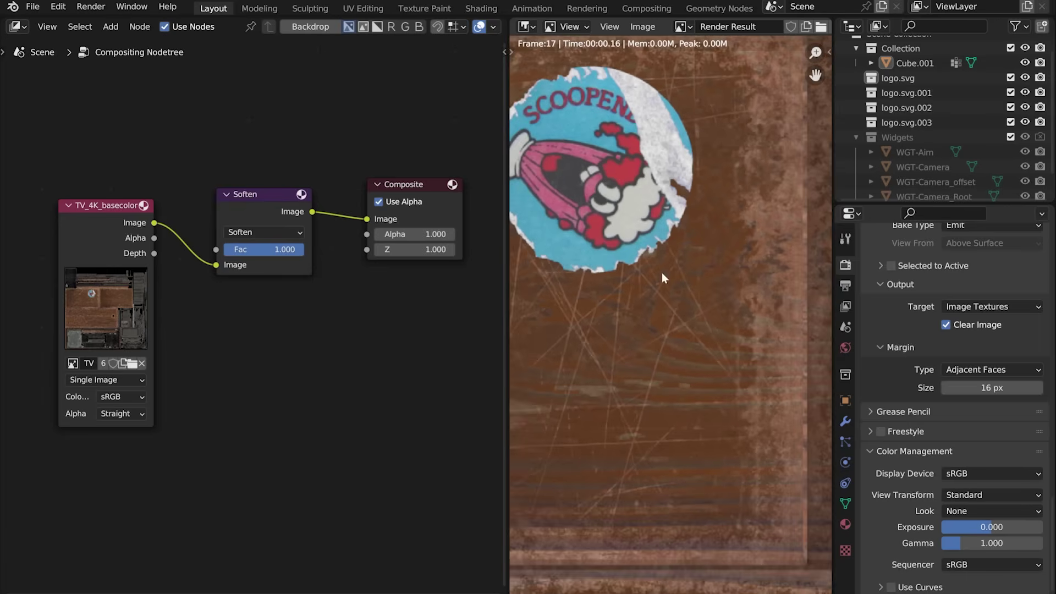
pyautogui.click(258, 237)
pyautogui.click(272, 276)
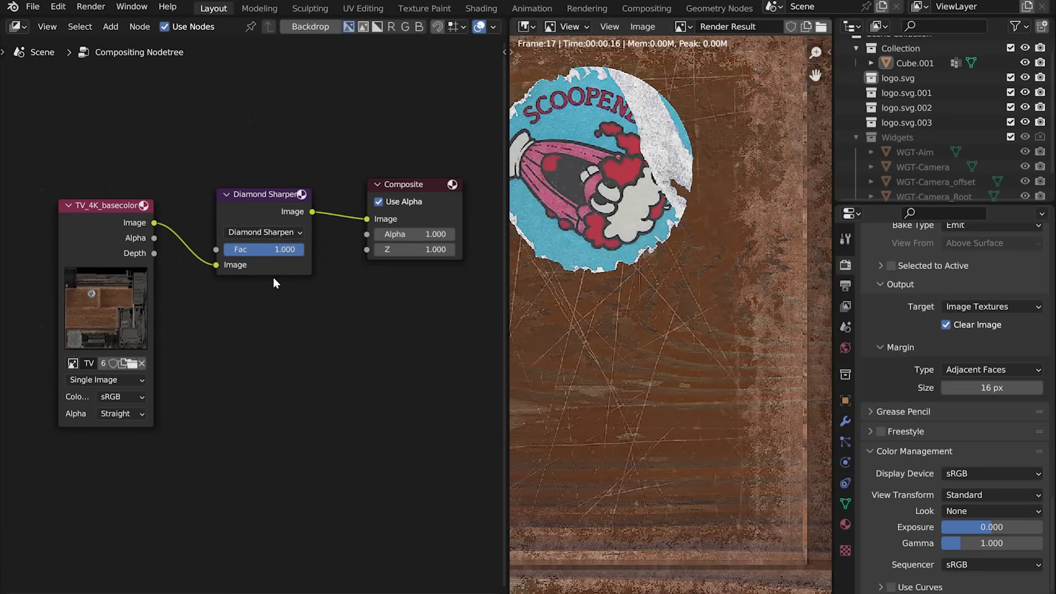
# Set the Diamond Sharpen filter strength to 0.5
pyautogui.moveTo(658, 320); pyautogui.dragTo(658, 316, button='middle')
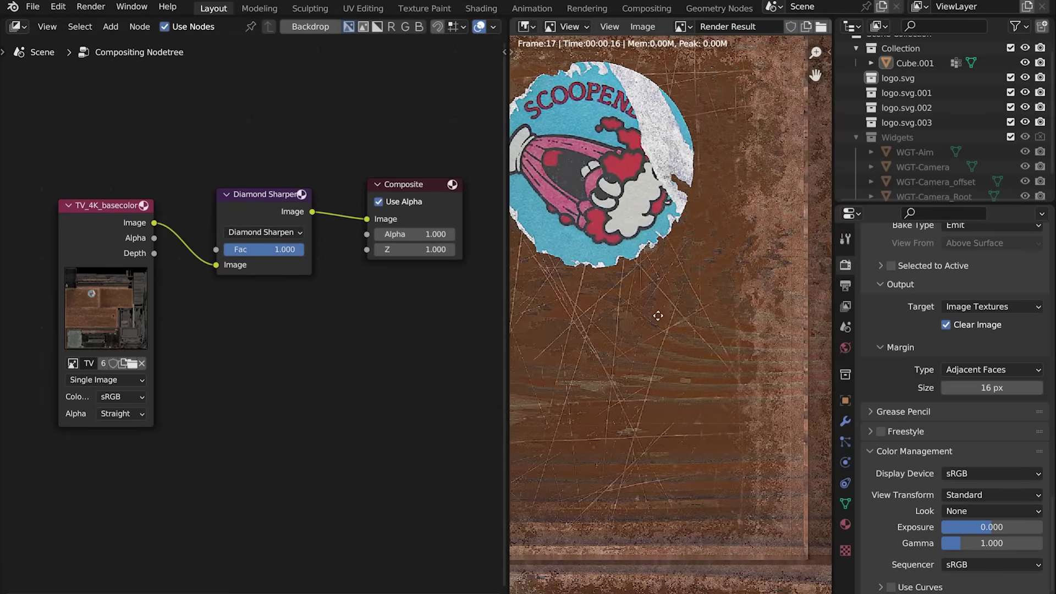
pyautogui.click(272, 250)
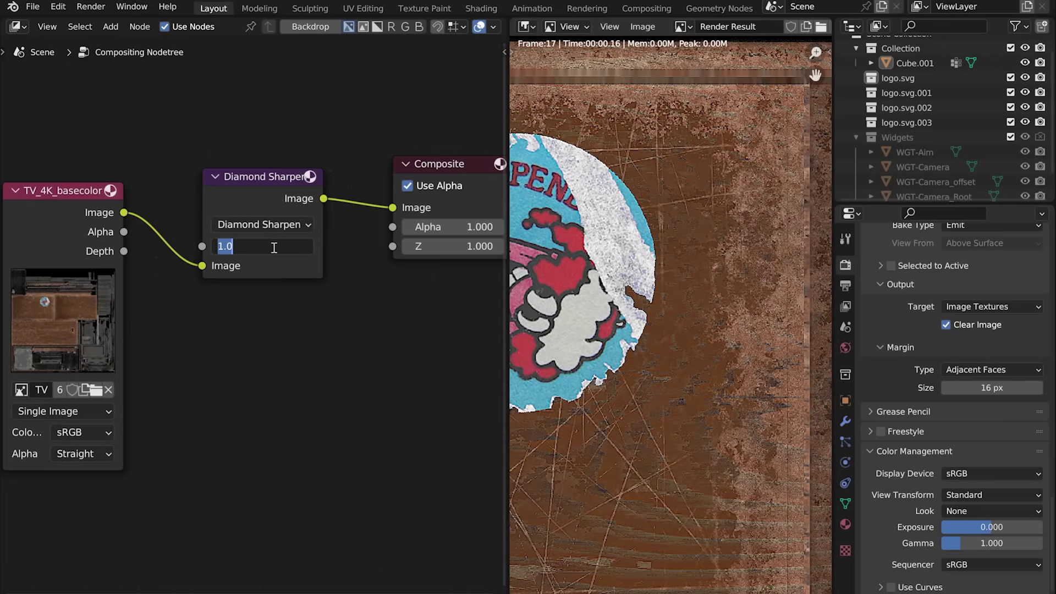
pyautogui.write('0.2')
pyautogui.press('Return')
pyautogui.click(273, 246)
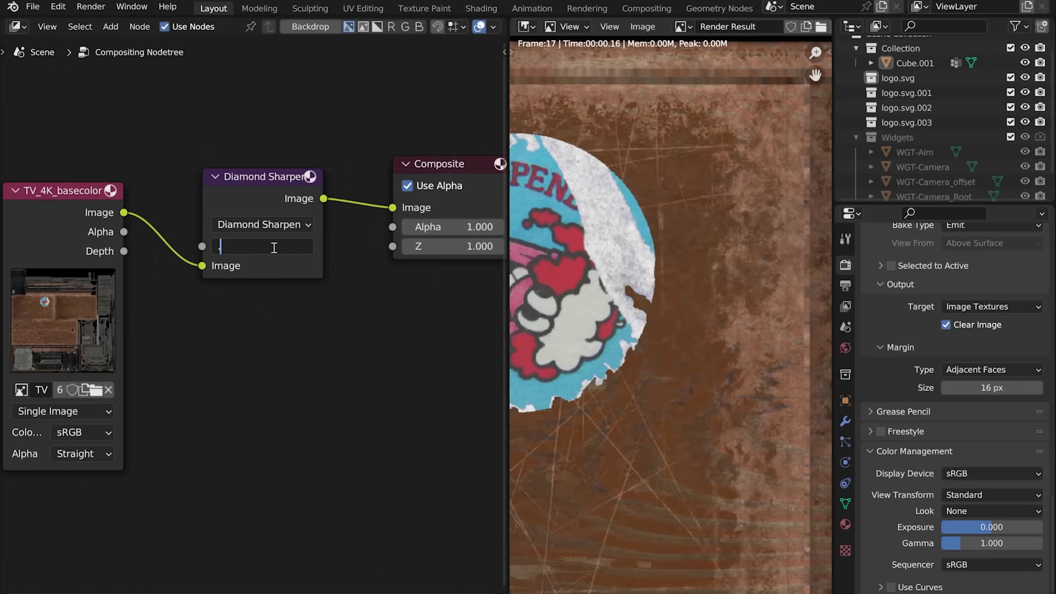
pyautogui.press('Return')
pyautogui.click(272, 247)
pyautogui.write('0.5')
pyautogui.press('Return')
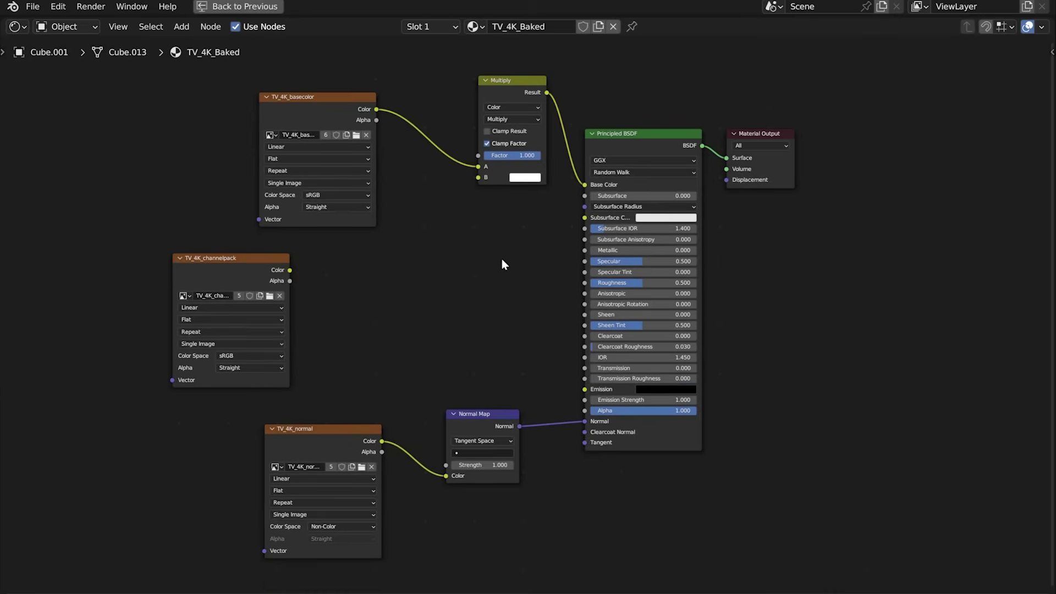
# Add a Separate Color node fed by TV_4K_channelpack and place it beside the shader
pyautogui.hotkey('shift', 'a')
pyautogui.write('se')
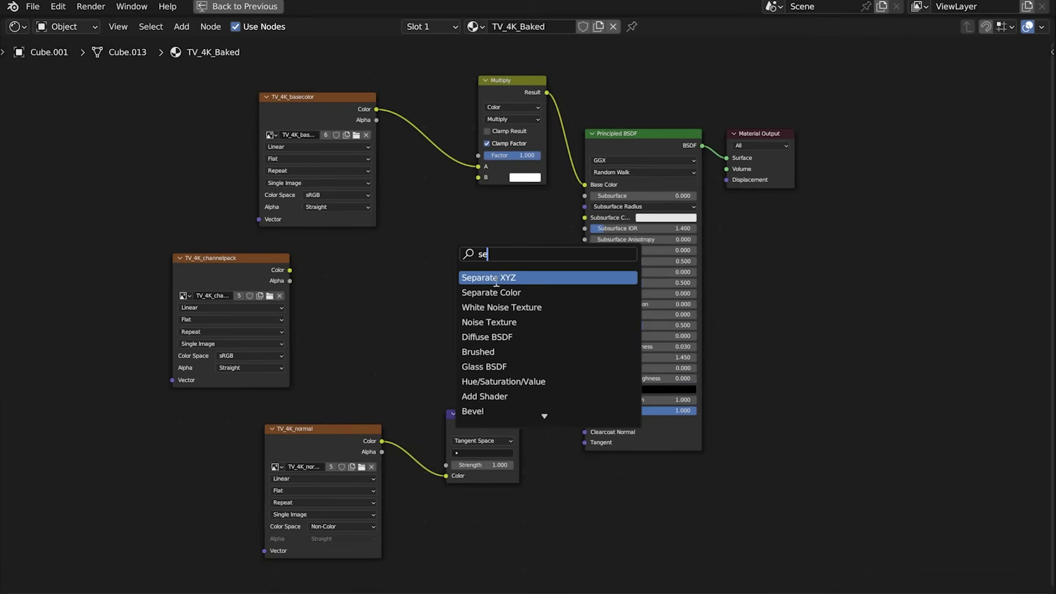
pyautogui.click(495, 292)
pyautogui.click(420, 292)
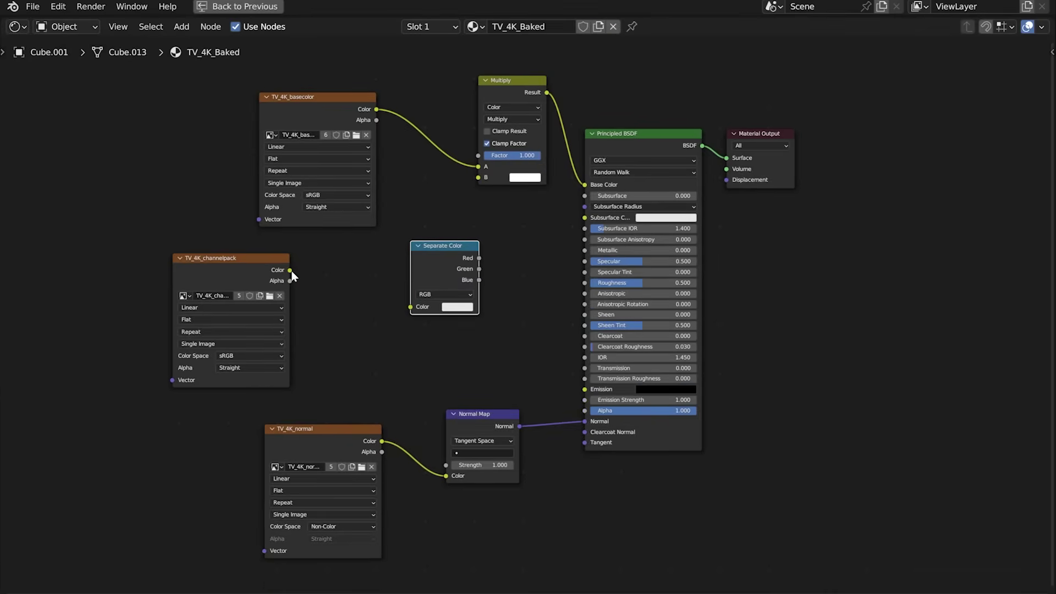
pyautogui.moveTo(290, 270); pyautogui.dragTo(353, 320)
pyautogui.moveTo(418, 269); pyautogui.dragTo(584, 282)
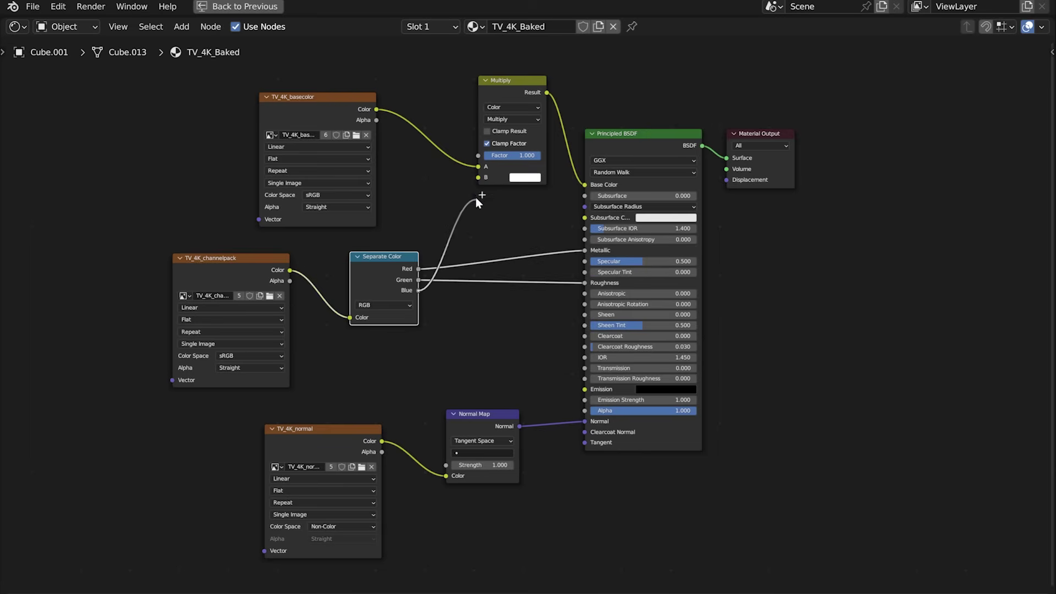